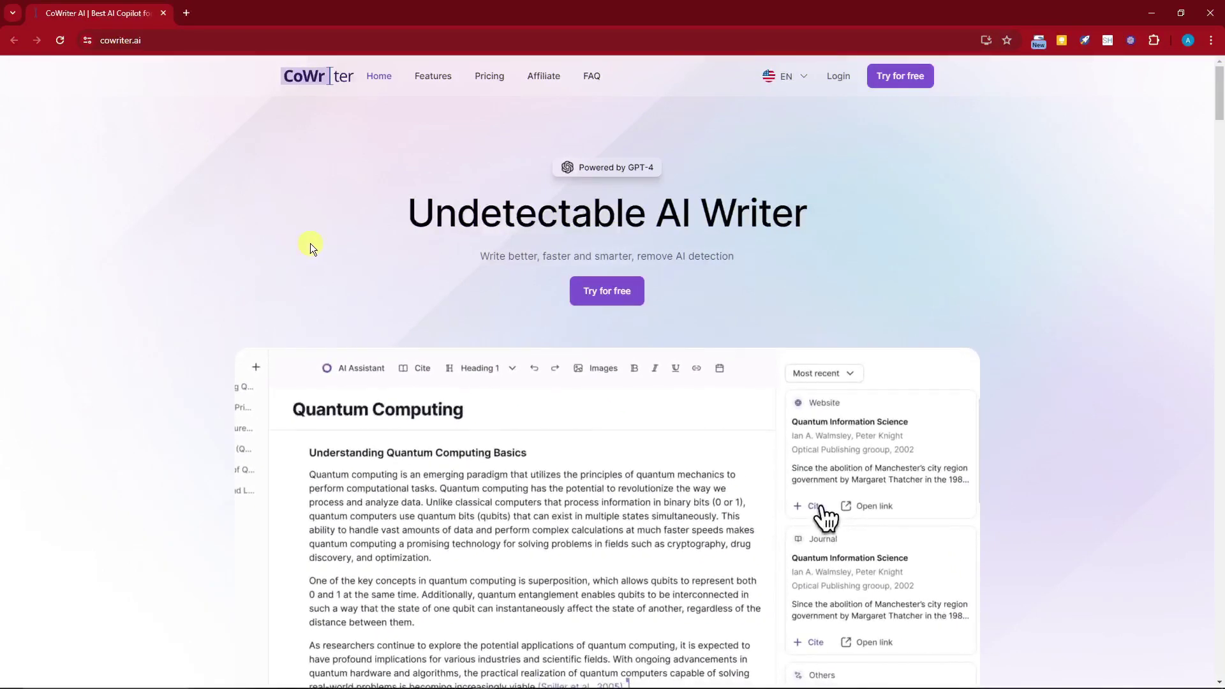
Scroll the homepage features, highlighting the Originality, AI-Powered Autocompletion and Citation Formatting Aid headings.
scroll(315, 253, "down", 2)
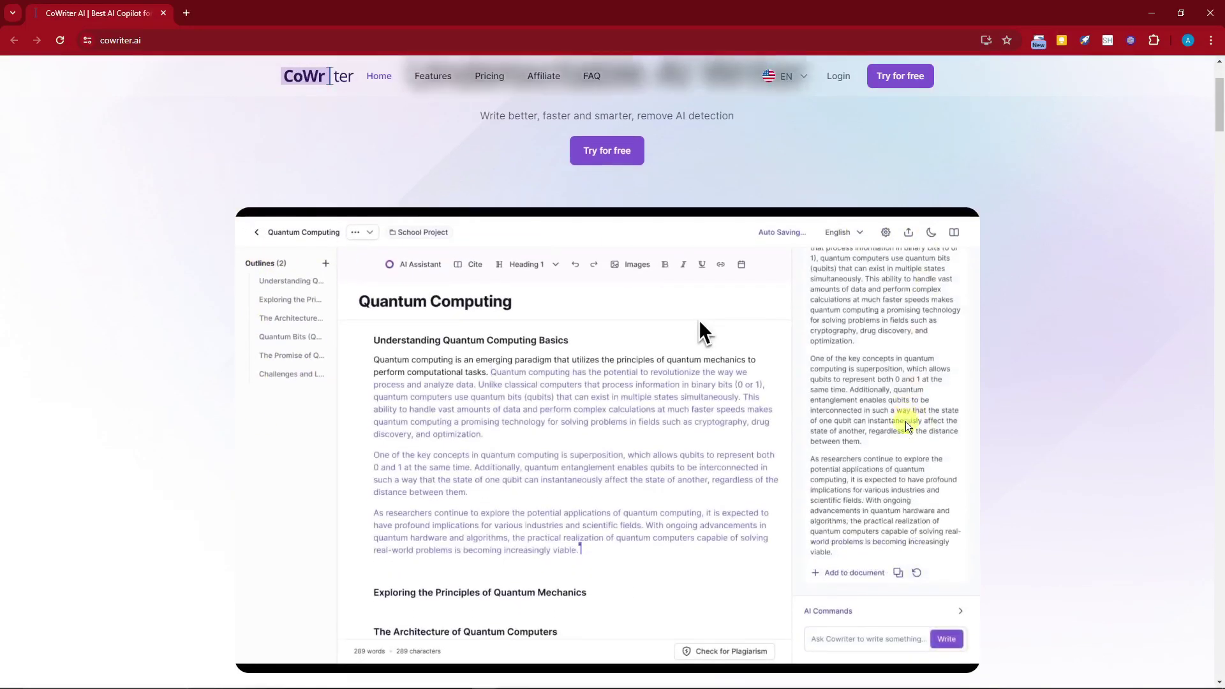
scroll(836, 397, "down", 8)
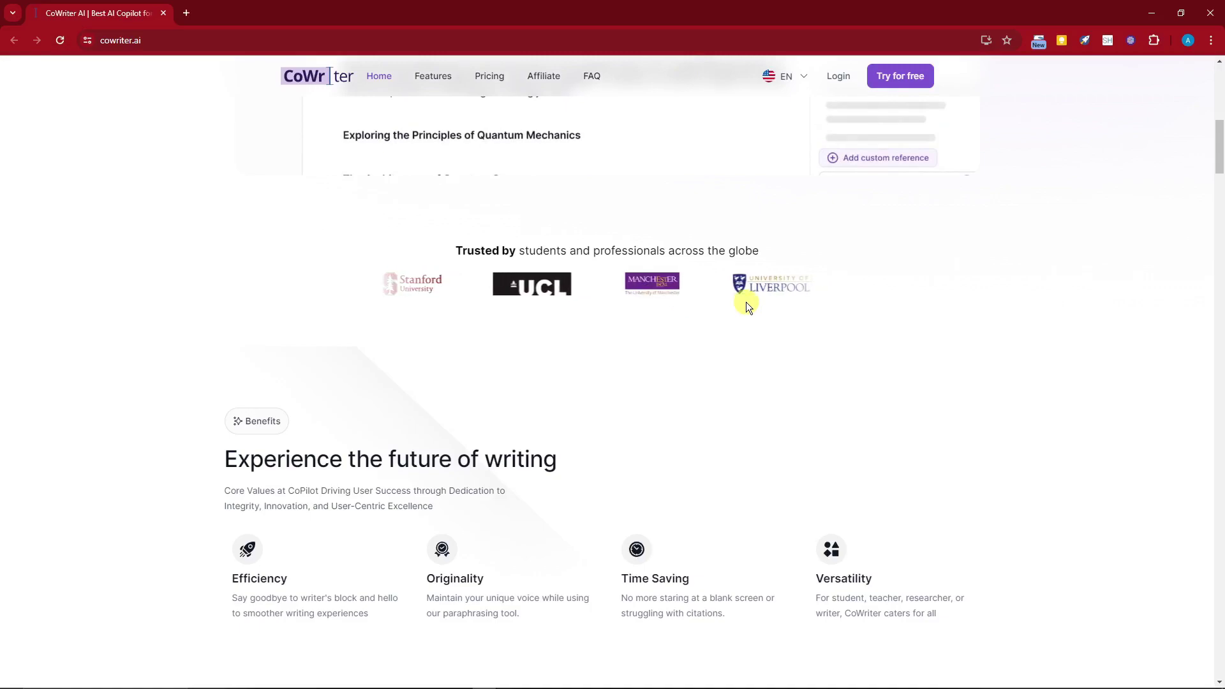
scroll(291, 347, "down", 2)
scroll(291, 349, "down", 1)
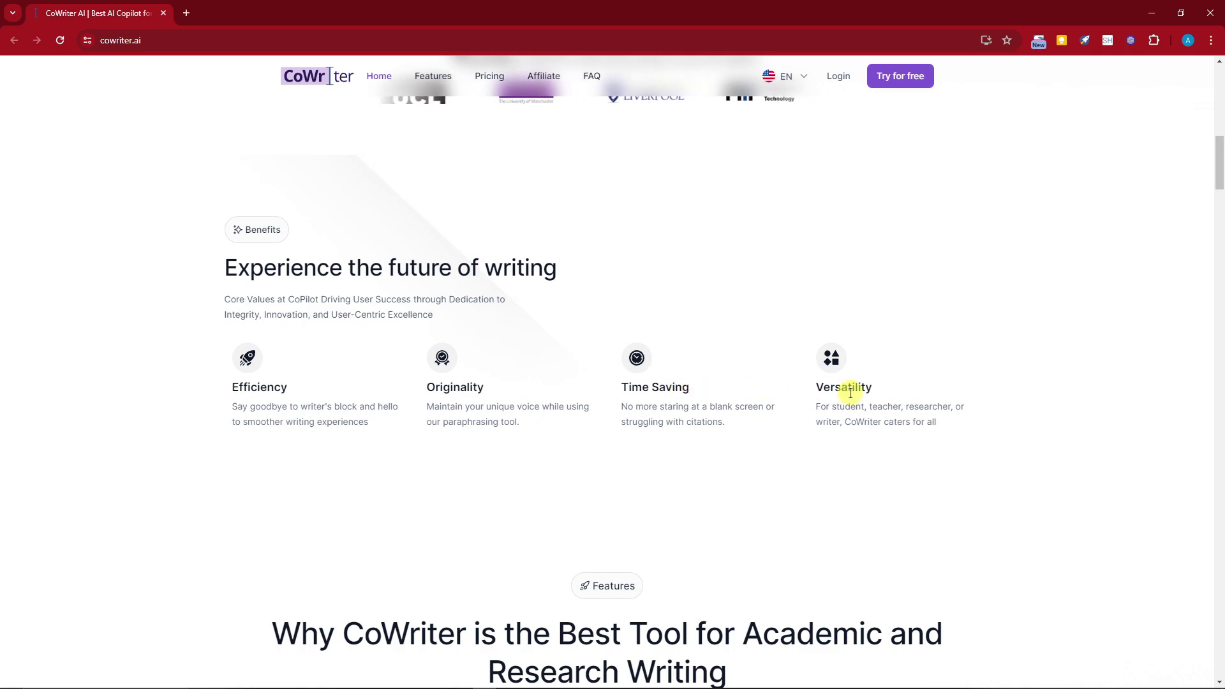
left_click_drag(424, 388, 483, 388)
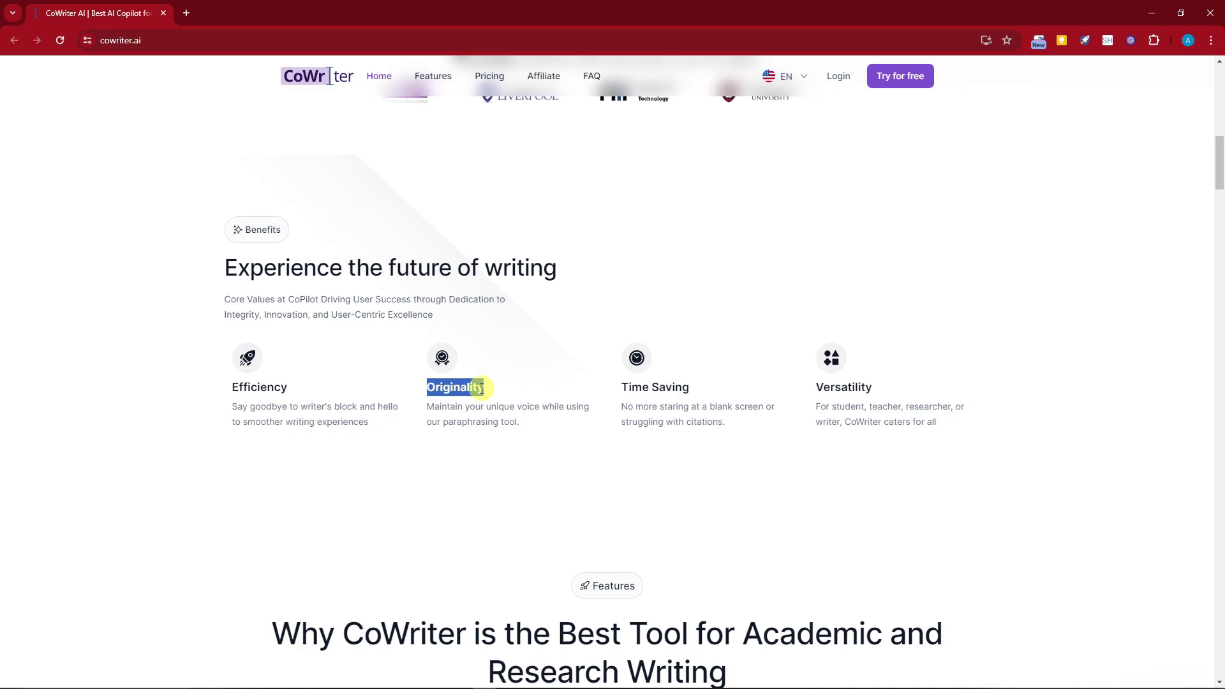
scroll(482, 388, "down", 8)
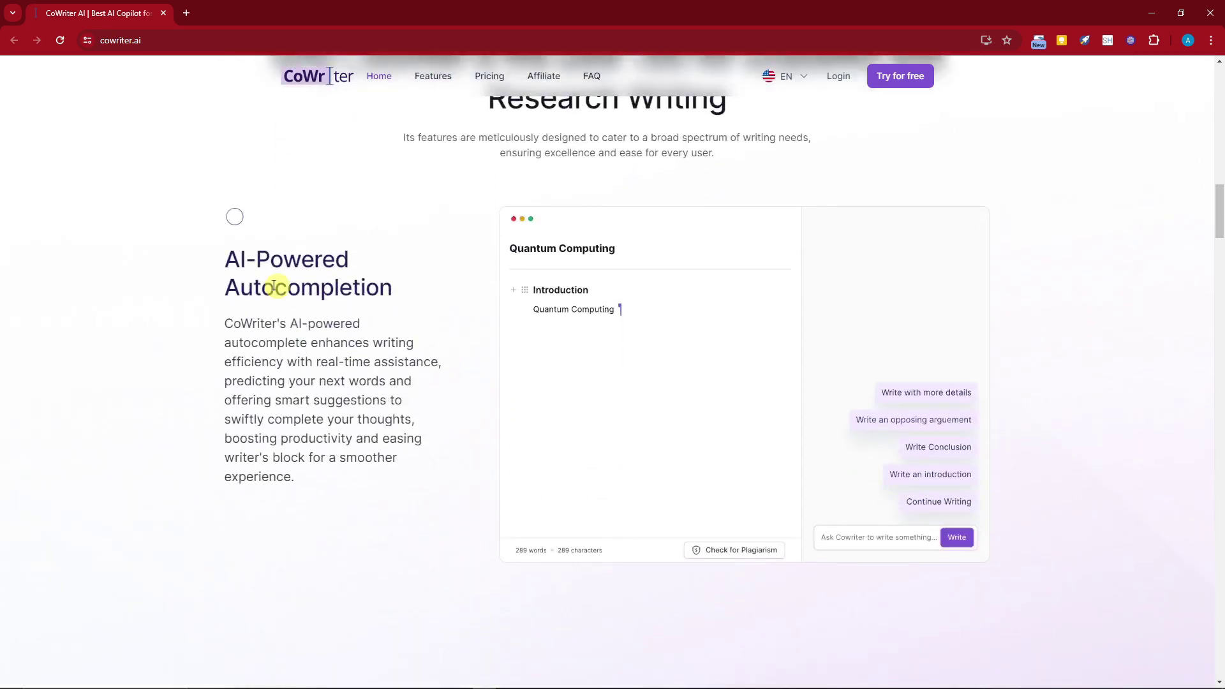
left_click_drag(228, 258, 395, 285)
scroll(448, 407, "down", 9)
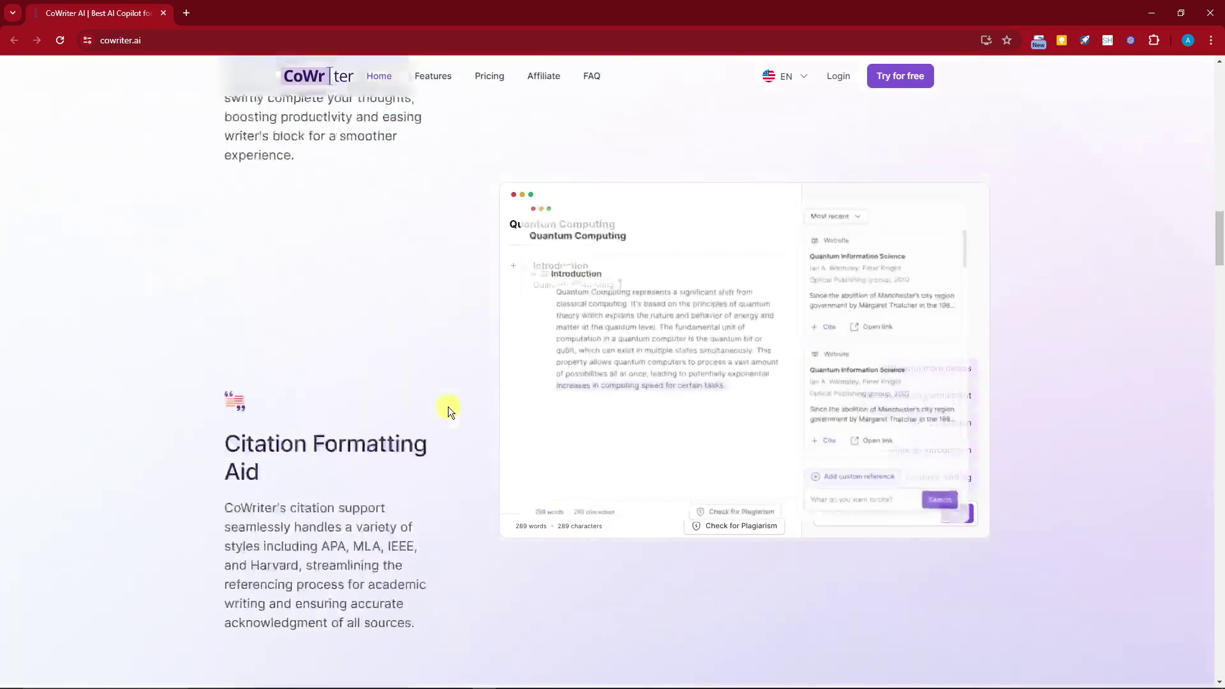
left_click_drag(228, 251, 275, 281)
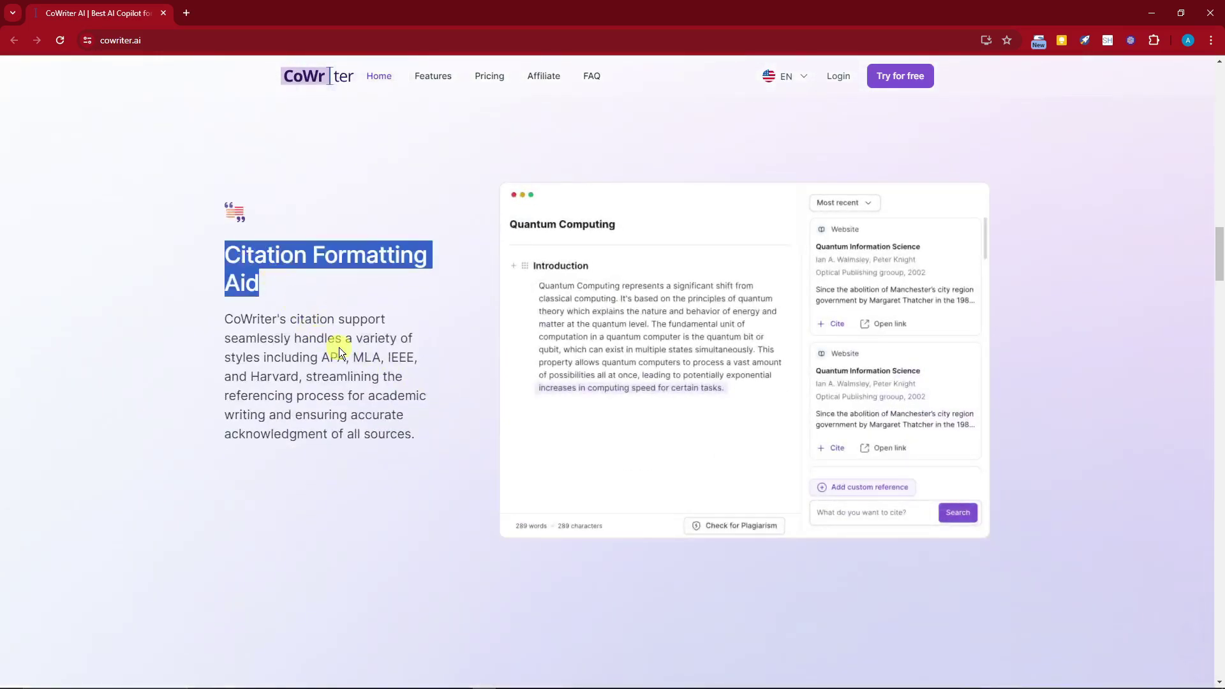
left_click(262, 286)
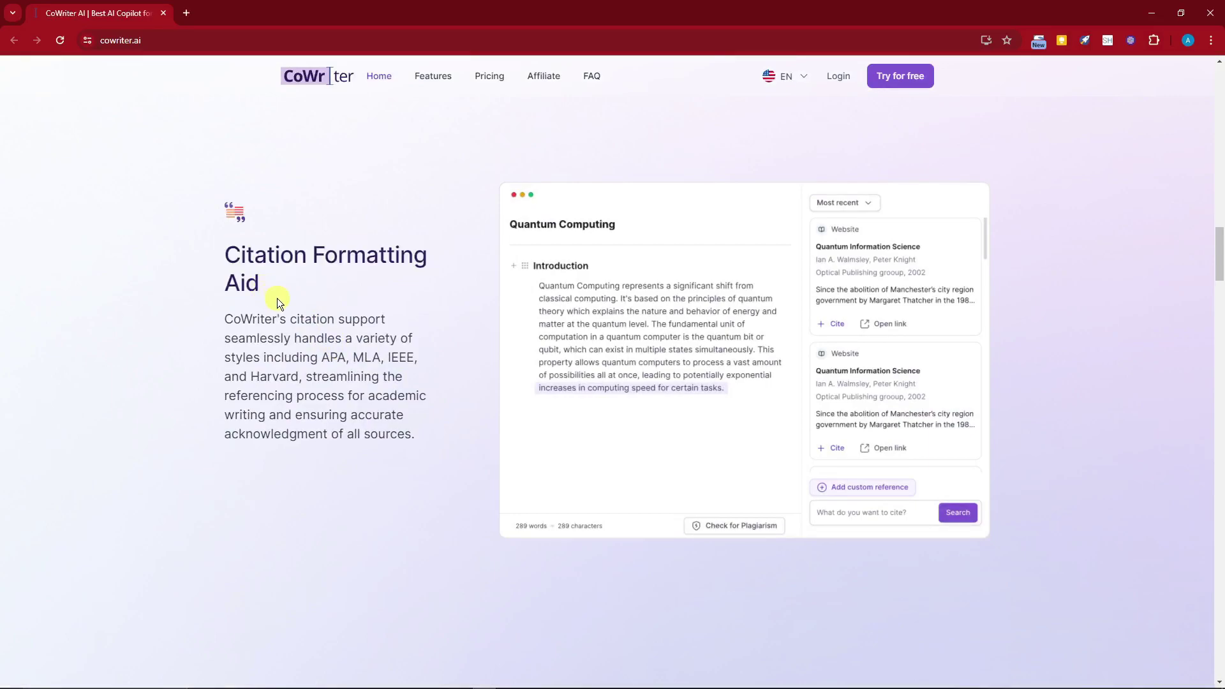
Continue down to the Outline Builder heading, then drag back to the top of the homepage.
scroll(277, 298, "down", 5)
left_click_drag(227, 249, 435, 253)
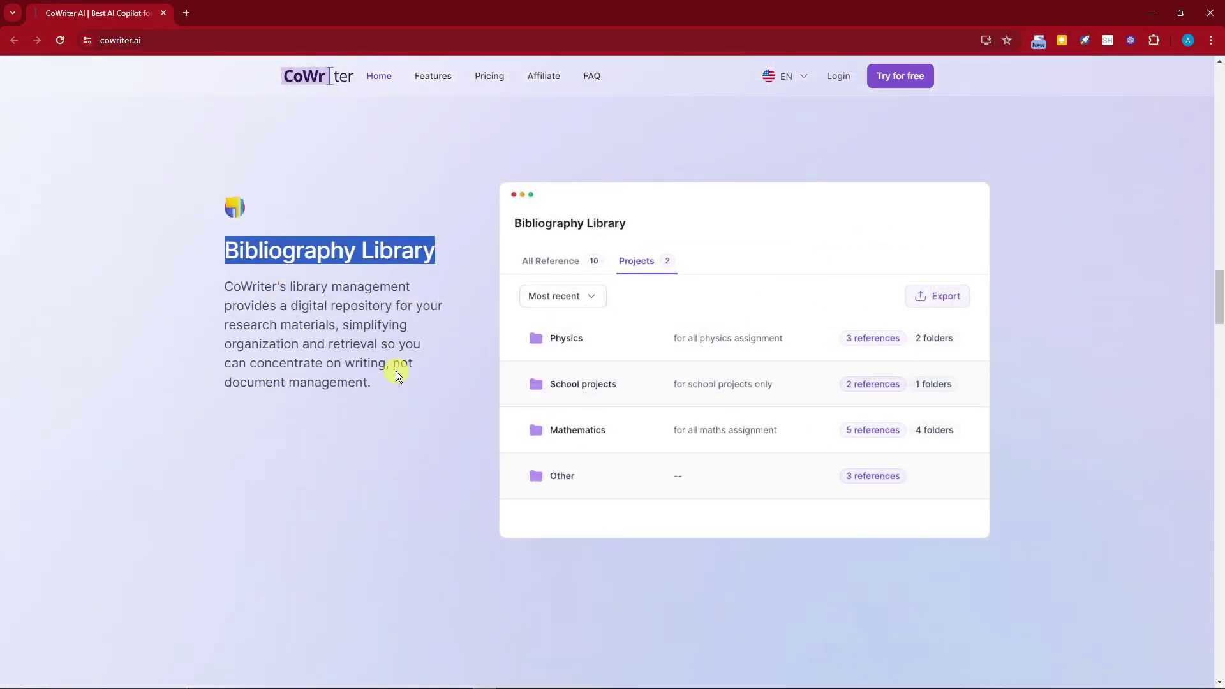
scroll(387, 380, "down", 5)
left_click_drag(295, 279, 224, 248)
scroll(434, 423, "down", 5)
left_click_drag(369, 315, 228, 310)
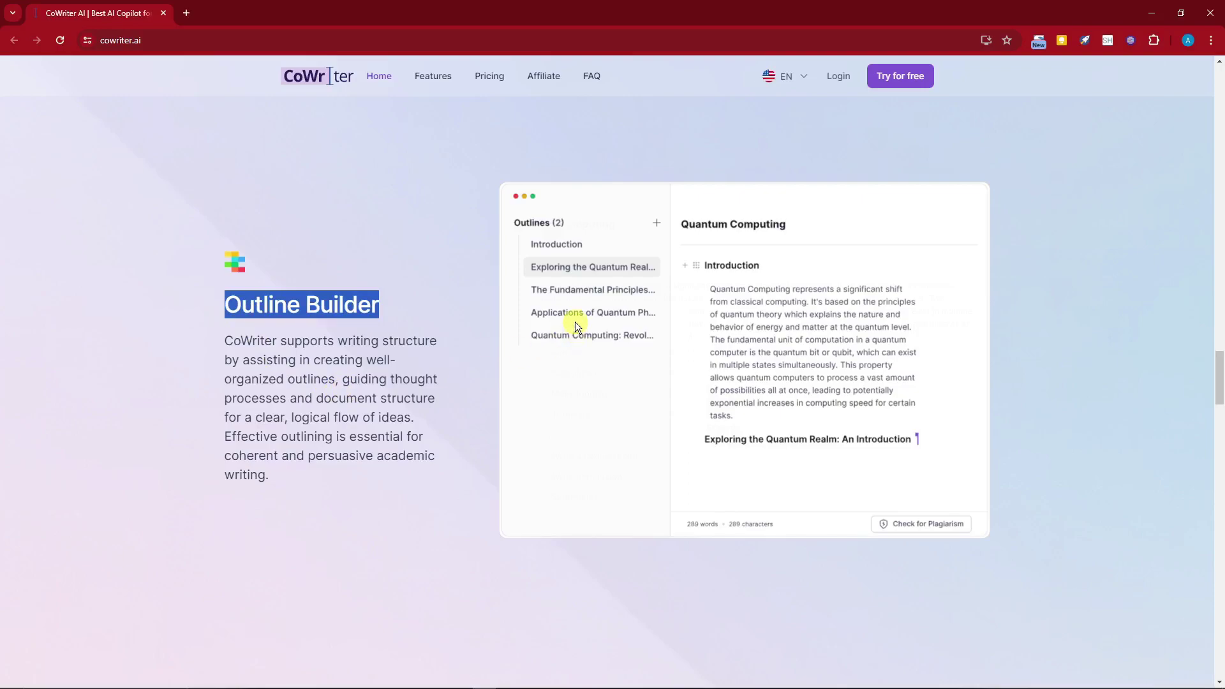
scroll(396, 394, "down", 10)
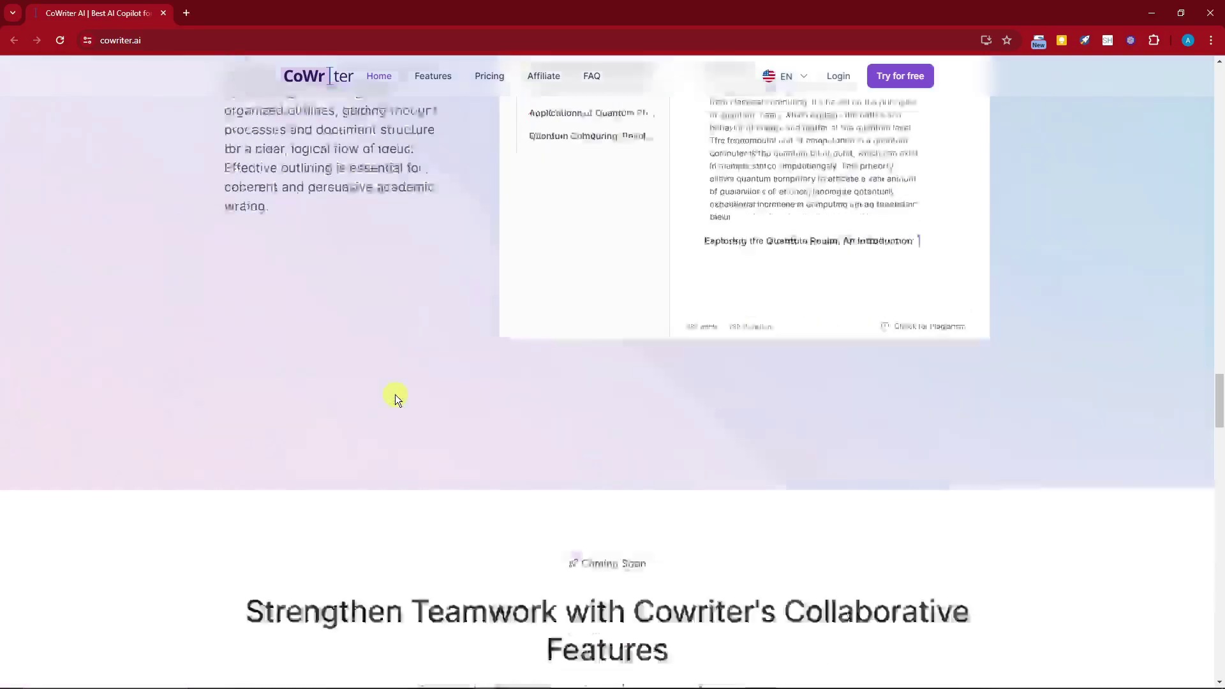
left_click_drag(1220, 444, 1181, 96)
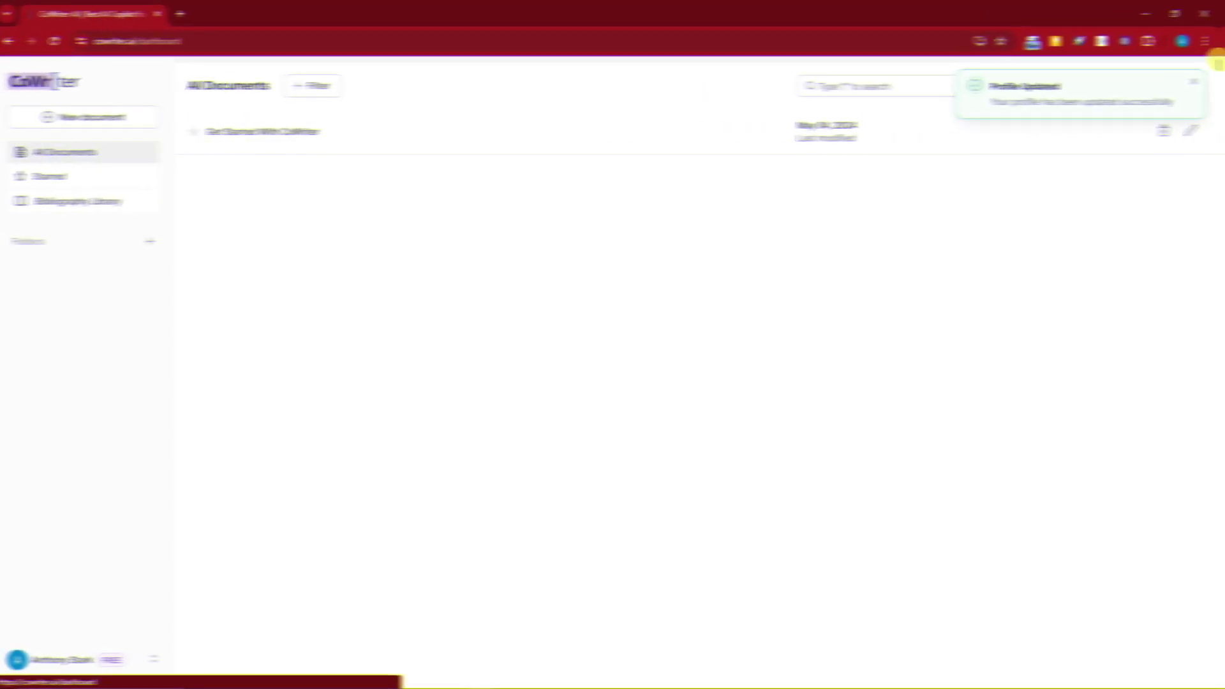
Dismiss the profile notification and start a new document, focusing its description box.
left_click(1194, 81)
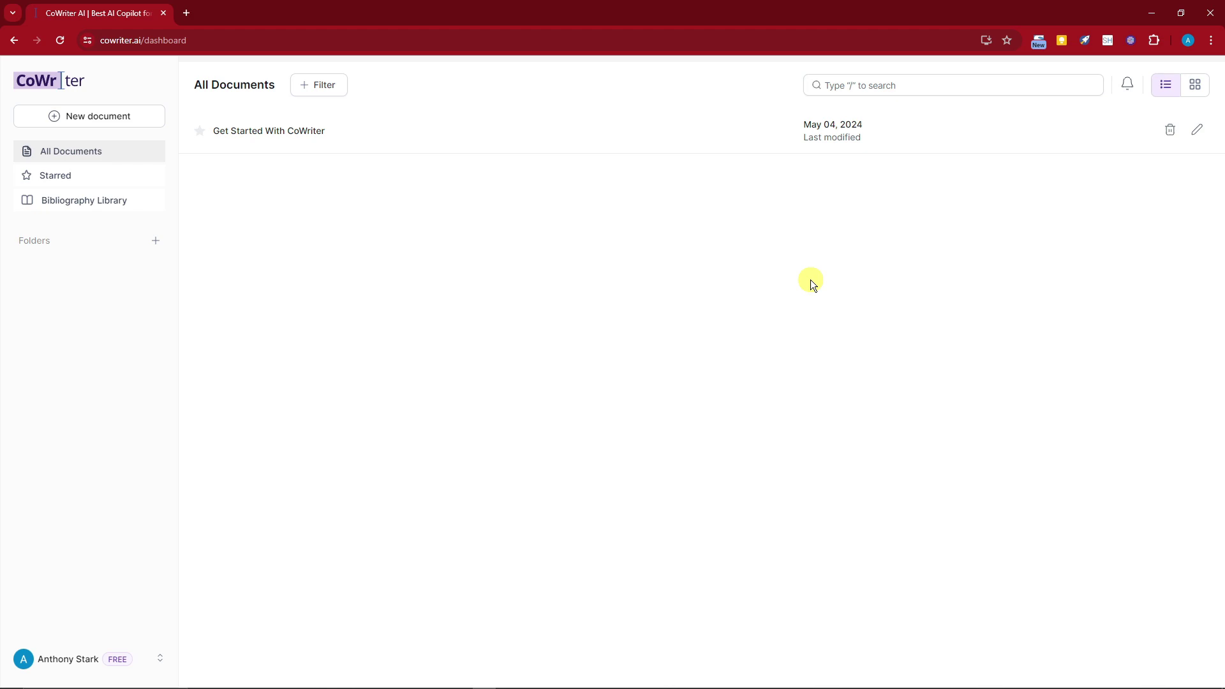
left_click(78, 122)
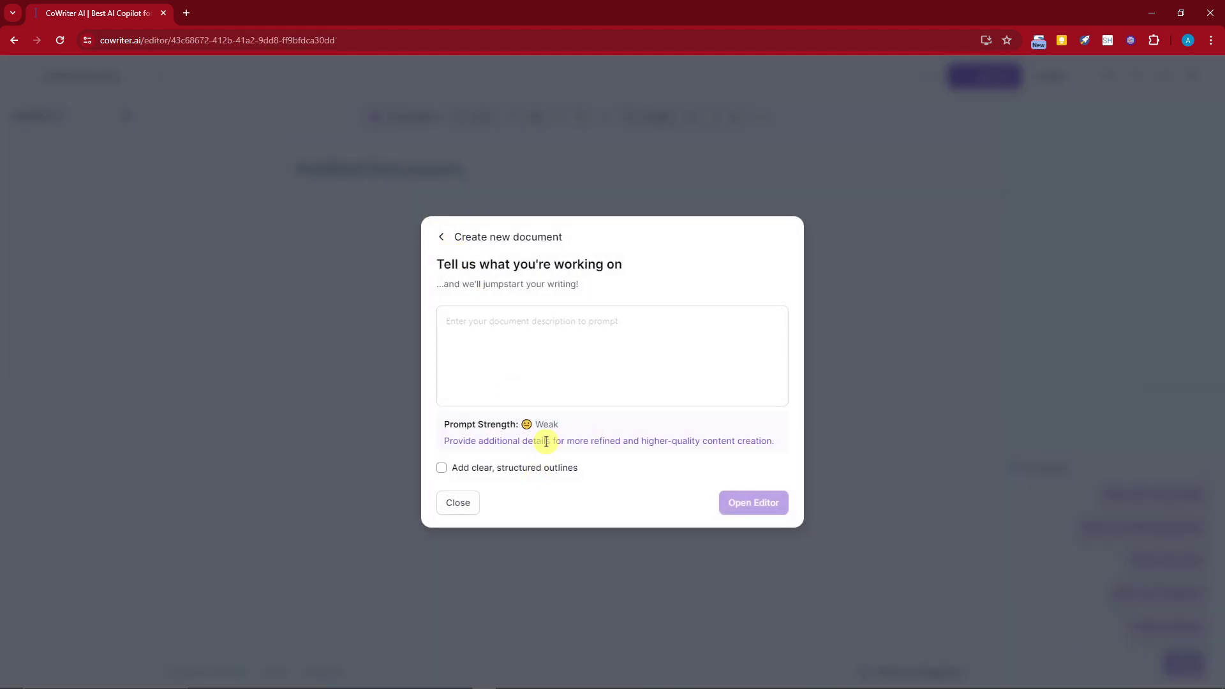
left_click_drag(444, 423, 568, 424)
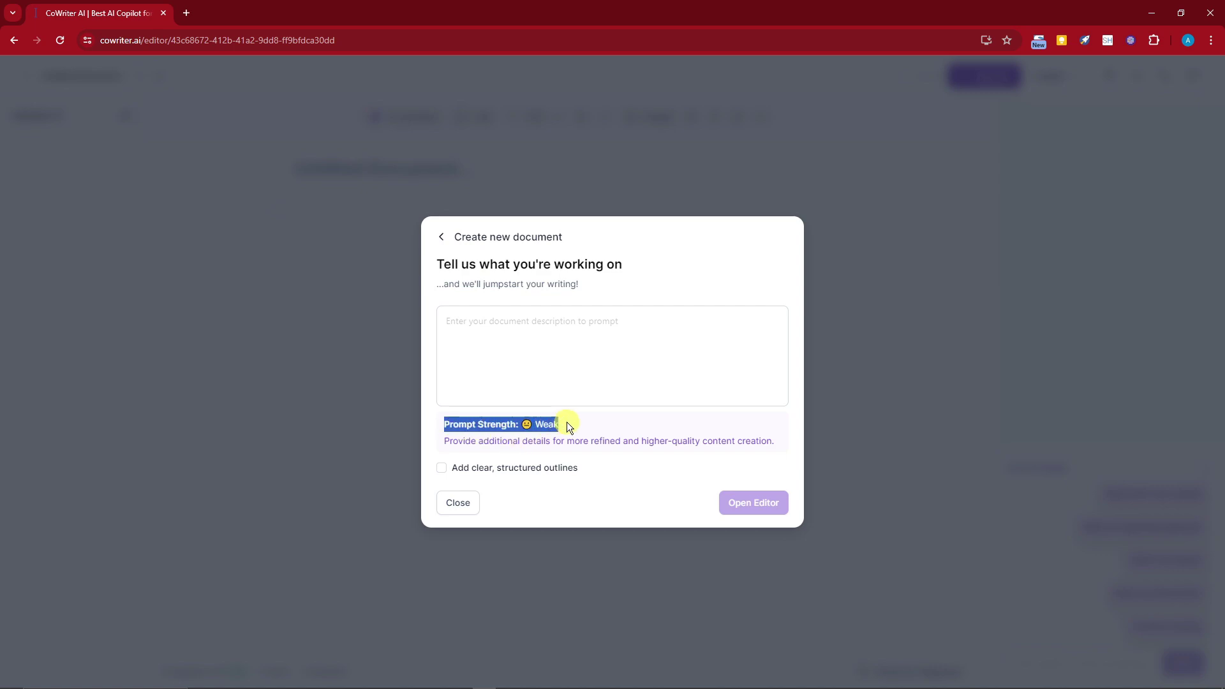
left_click(533, 350)
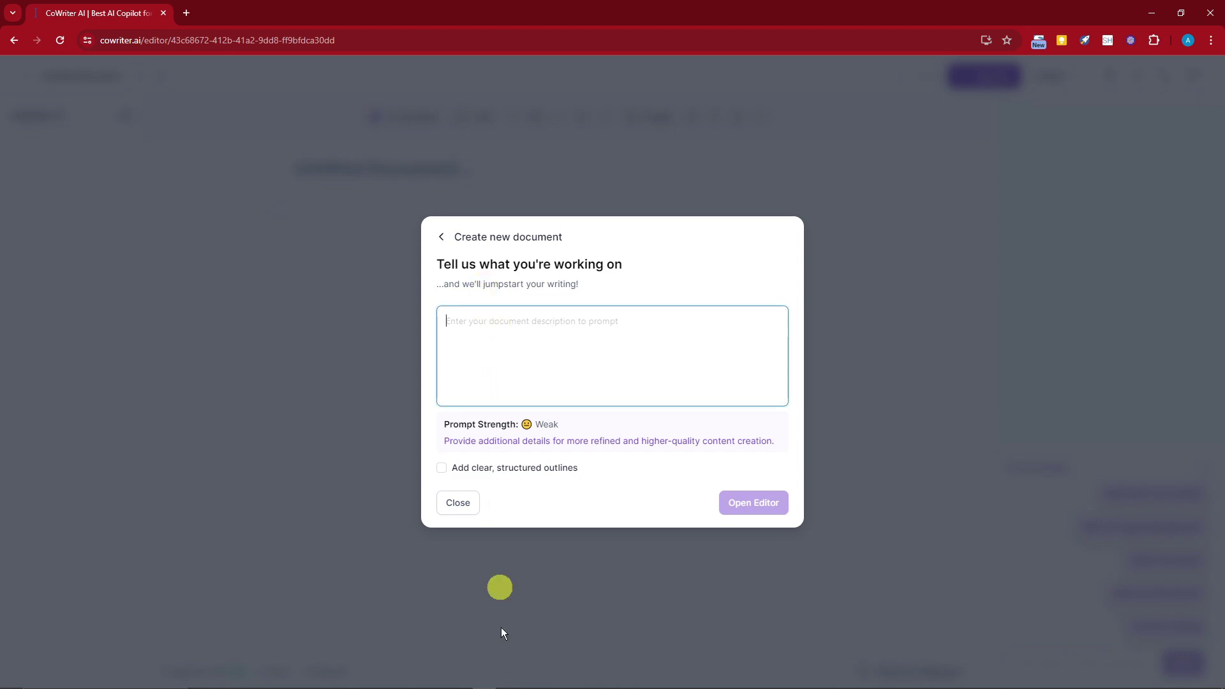
Copy the essay prompt from Notepad and paste it into the description box.
left_click(508, 680)
key("ctrl+a")
key("ctrl+c")
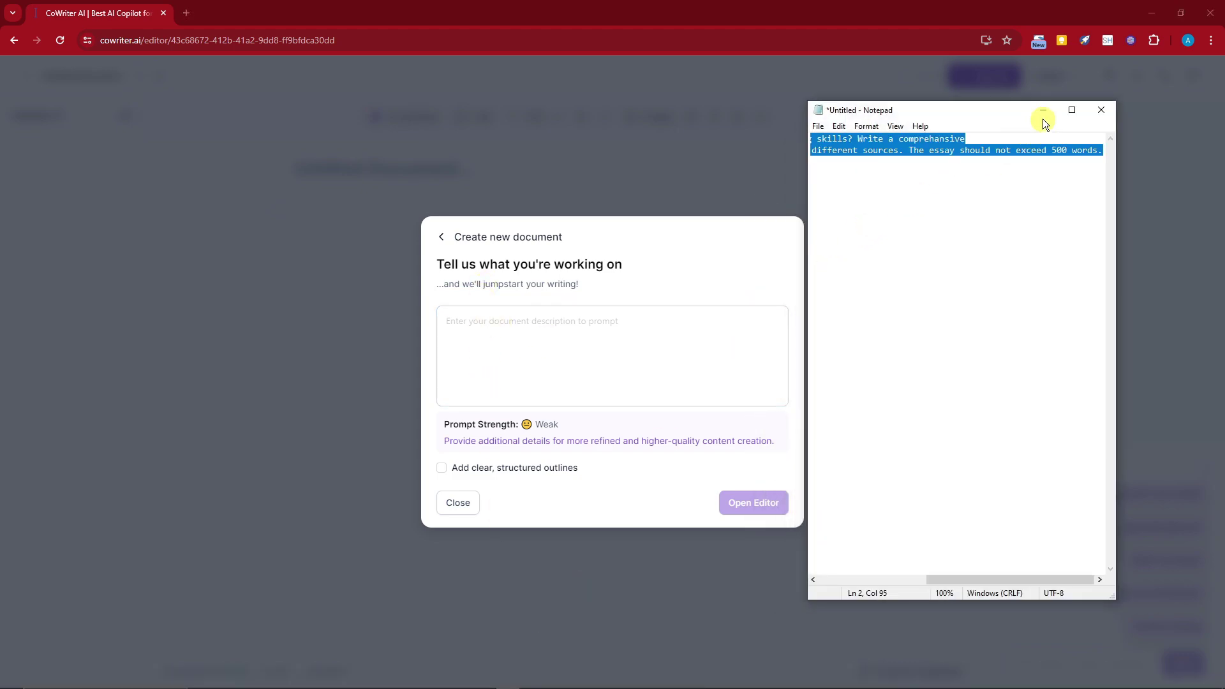
left_click(1037, 116)
key("ctrl+v")
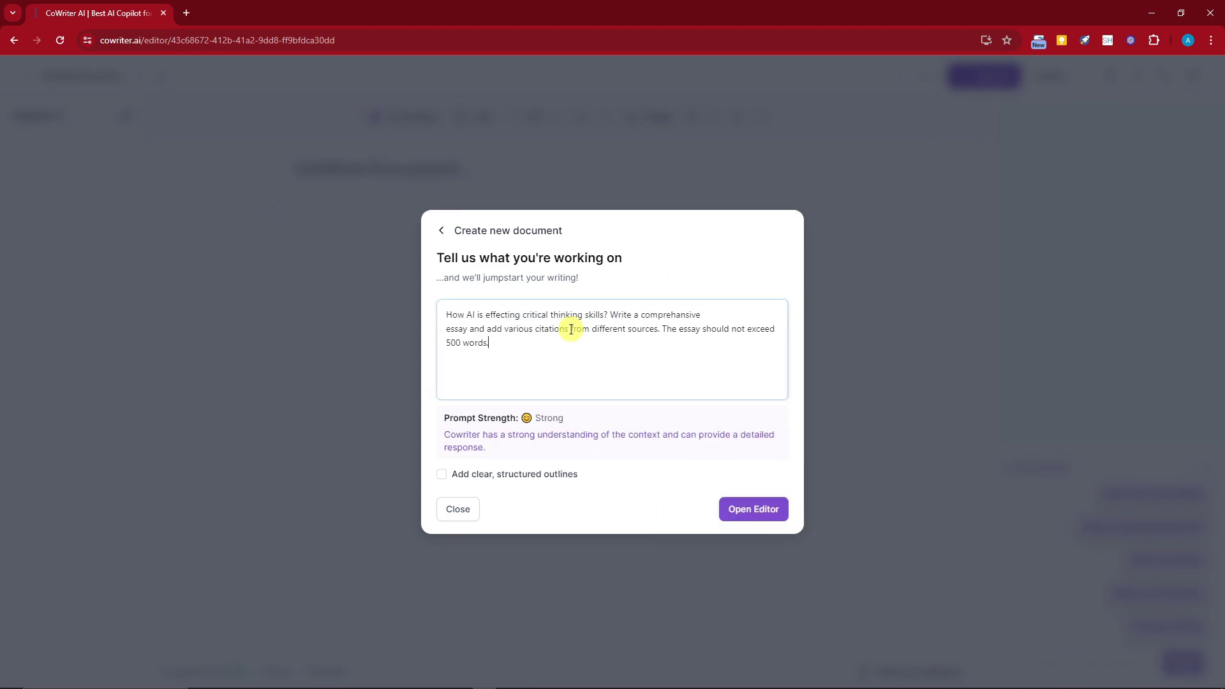
Join 'essay' onto the first line and correct 'comprehansive' to 'comprehensive'.
left_click(447, 329)
key("BackSpace")
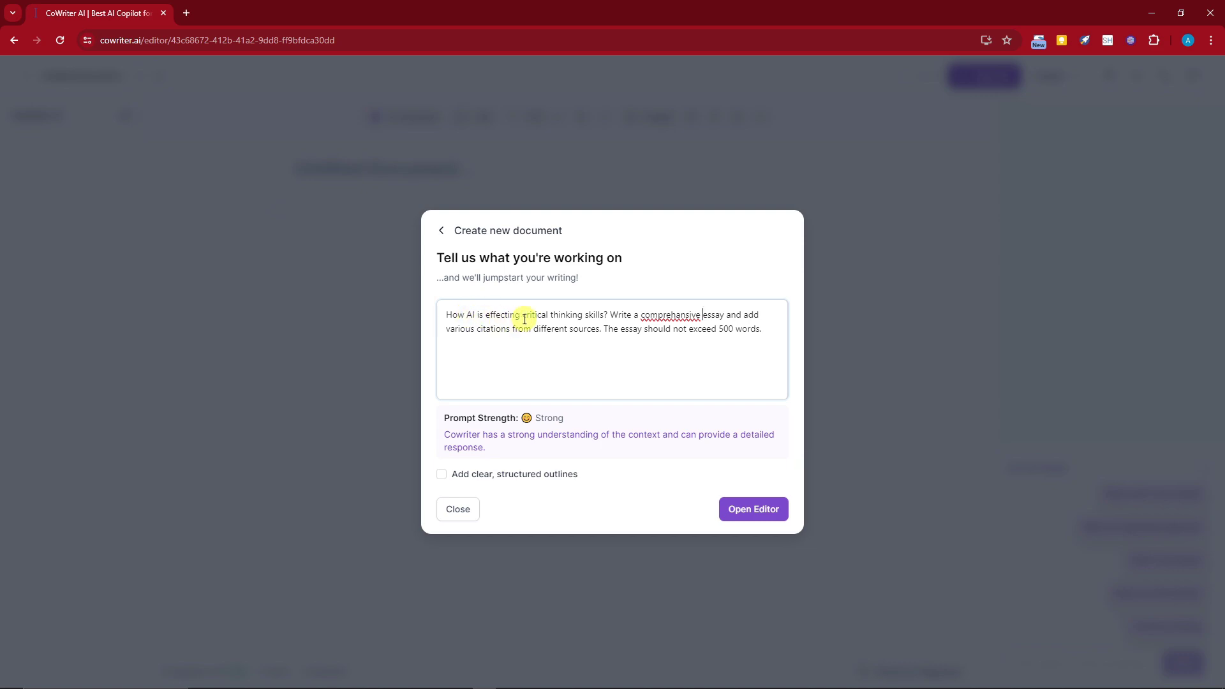
right_click(657, 315)
left_click(675, 326)
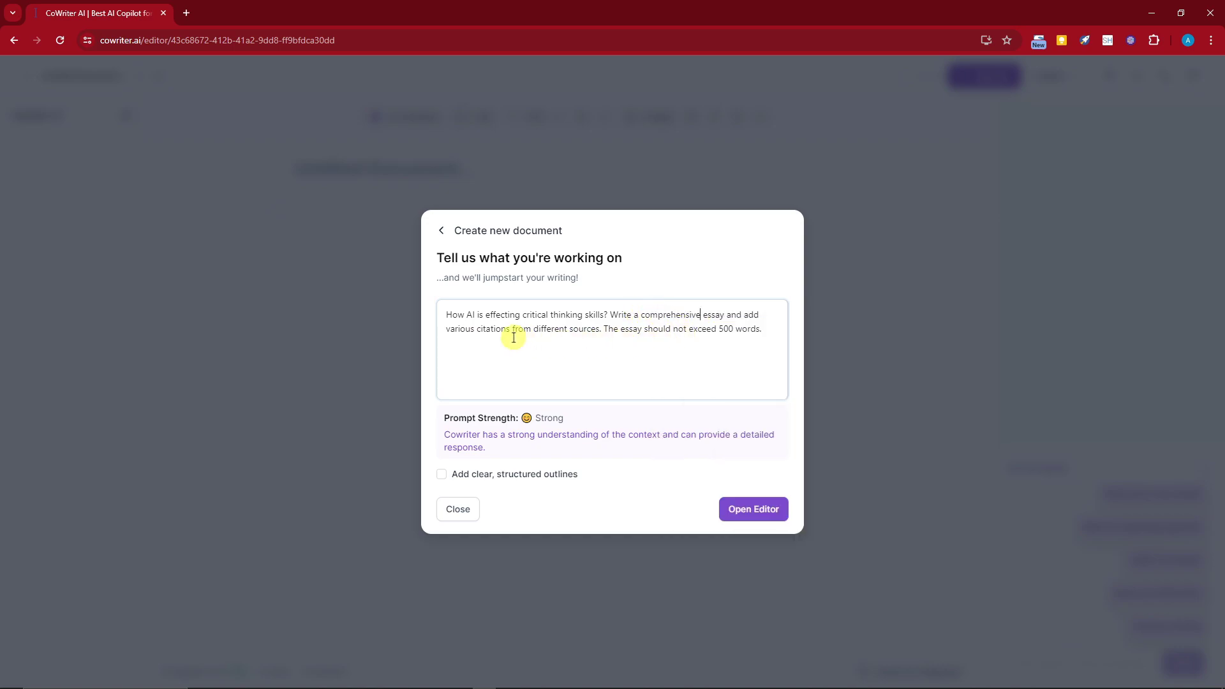
left_click_drag(604, 329, 761, 329)
left_click(615, 332)
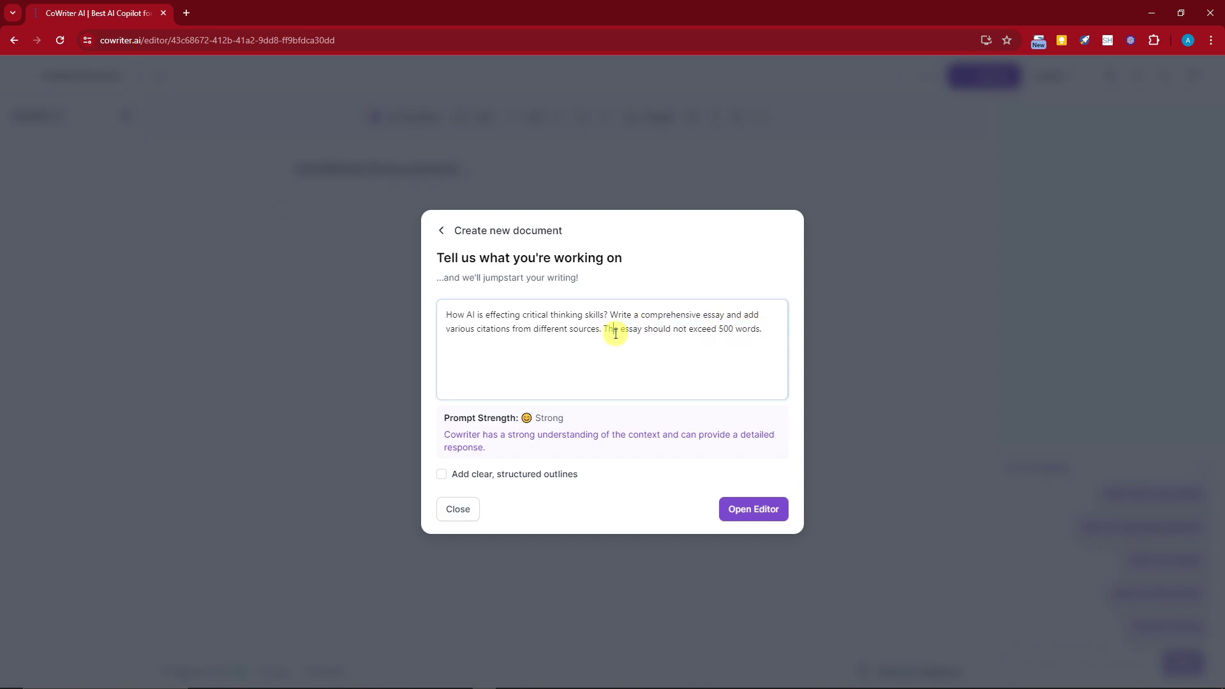
Enable 'Add clear, structured outlines' for the Strong-rated prompt.
left_click_drag(565, 418, 521, 419)
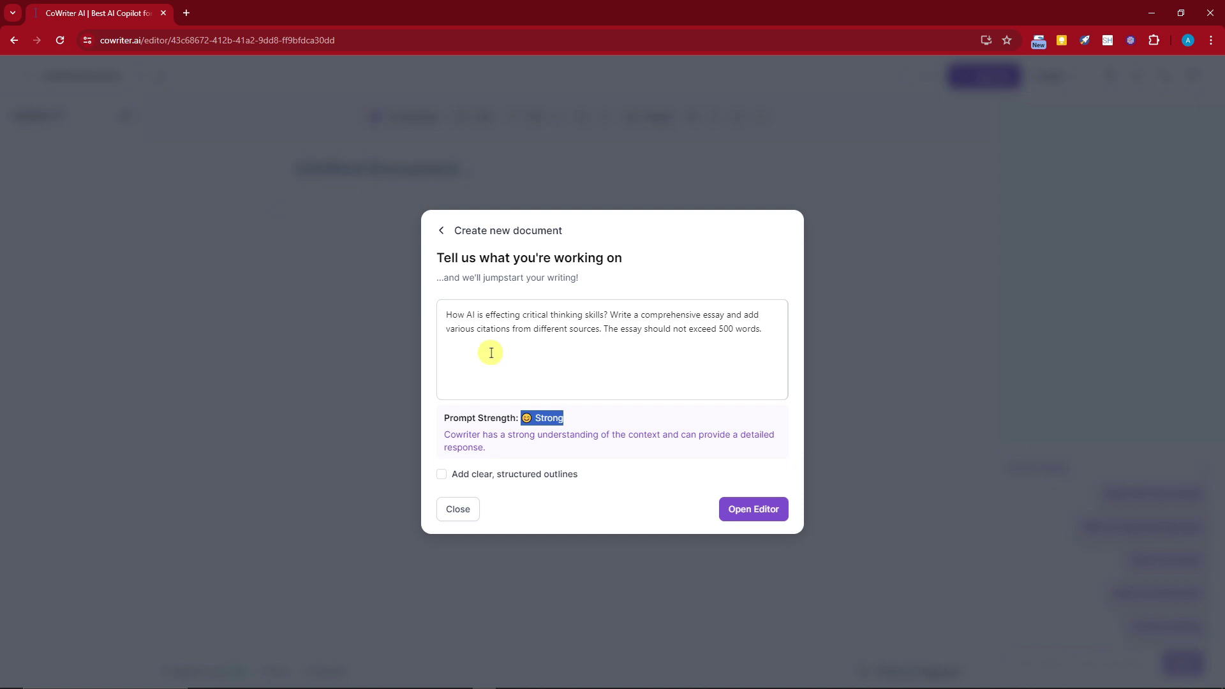
left_click(442, 475)
left_click(534, 329)
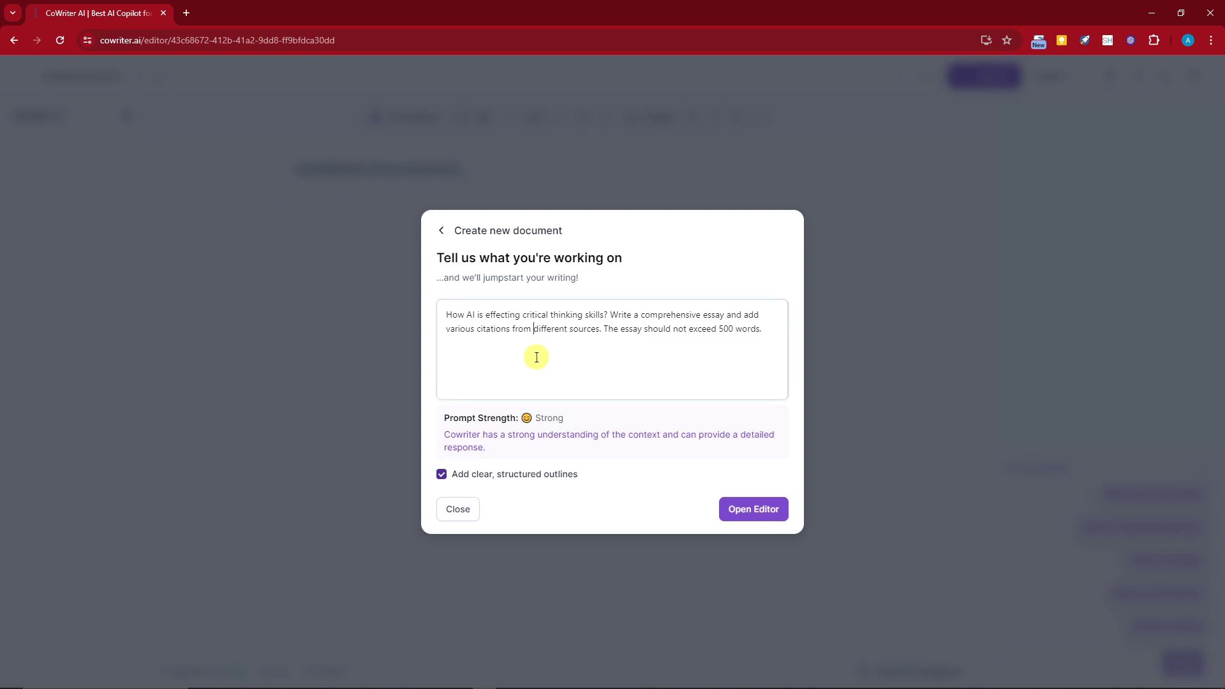
Open the editor on the generated essay with its six-section outline and Introduction suggestion.
left_click(756, 514)
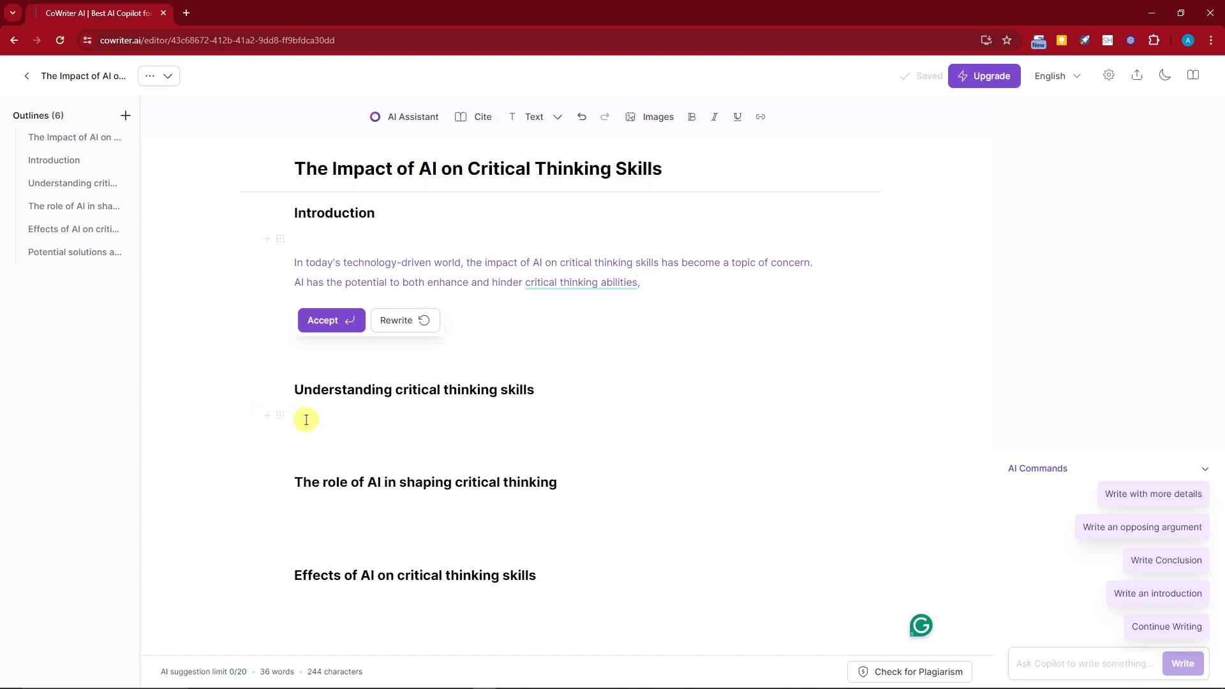
Dismiss the Introduction suggestion and scroll to the AI draft under Understanding critical thinking skills.
left_click(306, 419)
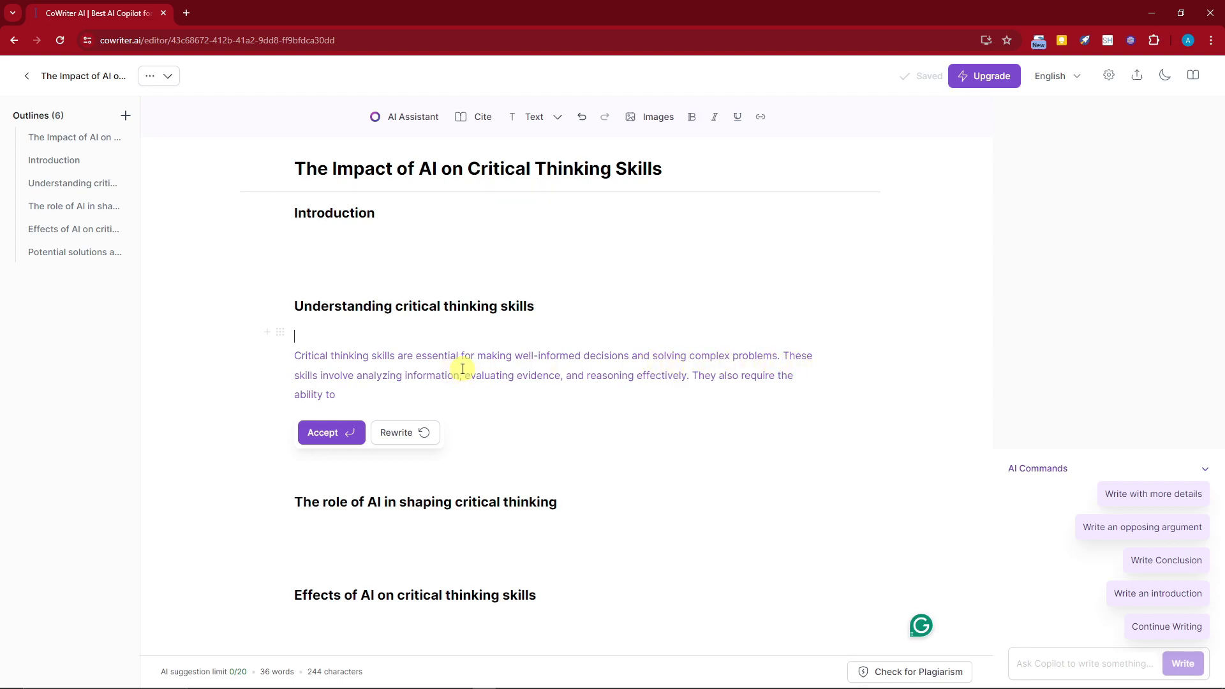
scroll(408, 461, "down", 2)
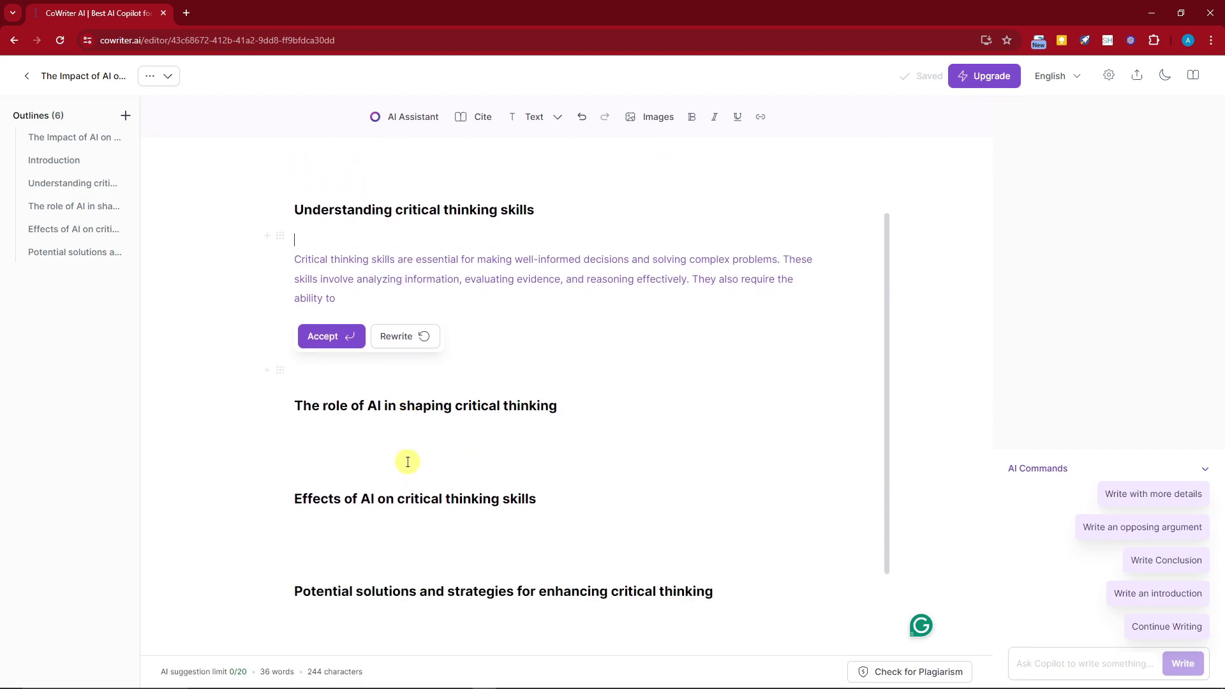
scroll(408, 462, "down", 1)
scroll(404, 459, "up", 3)
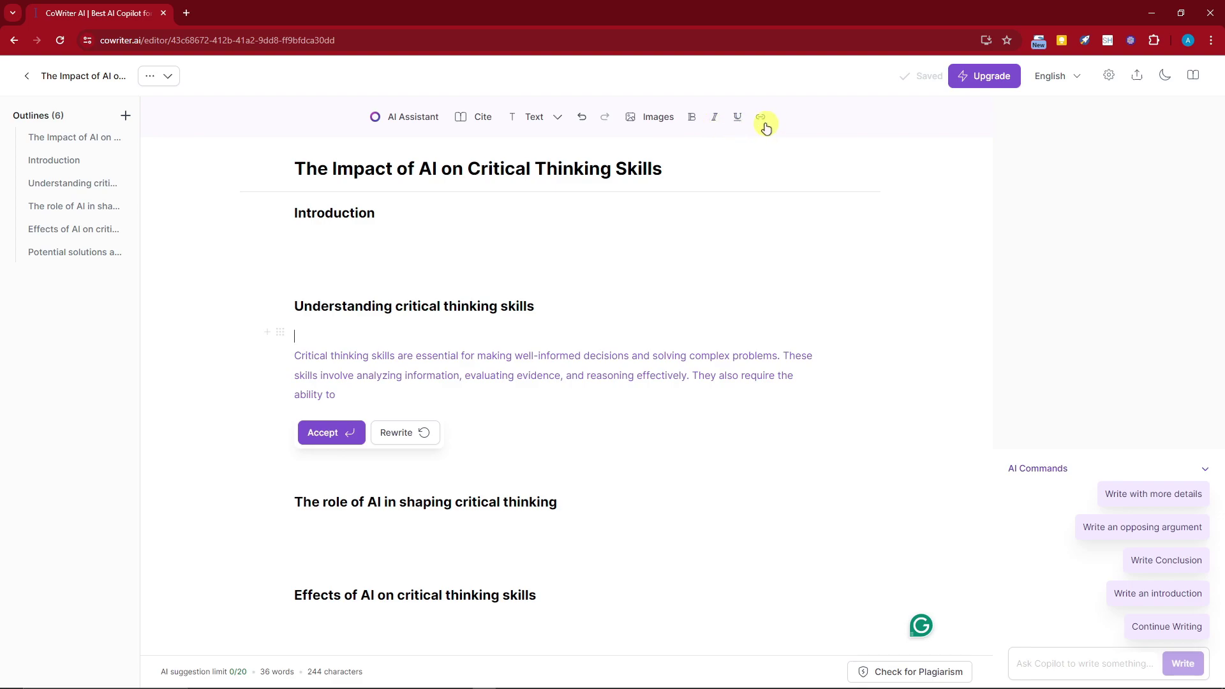
Discard the pending suggestion and run AI Assistant on the empty Introduction line.
left_click(374, 230)
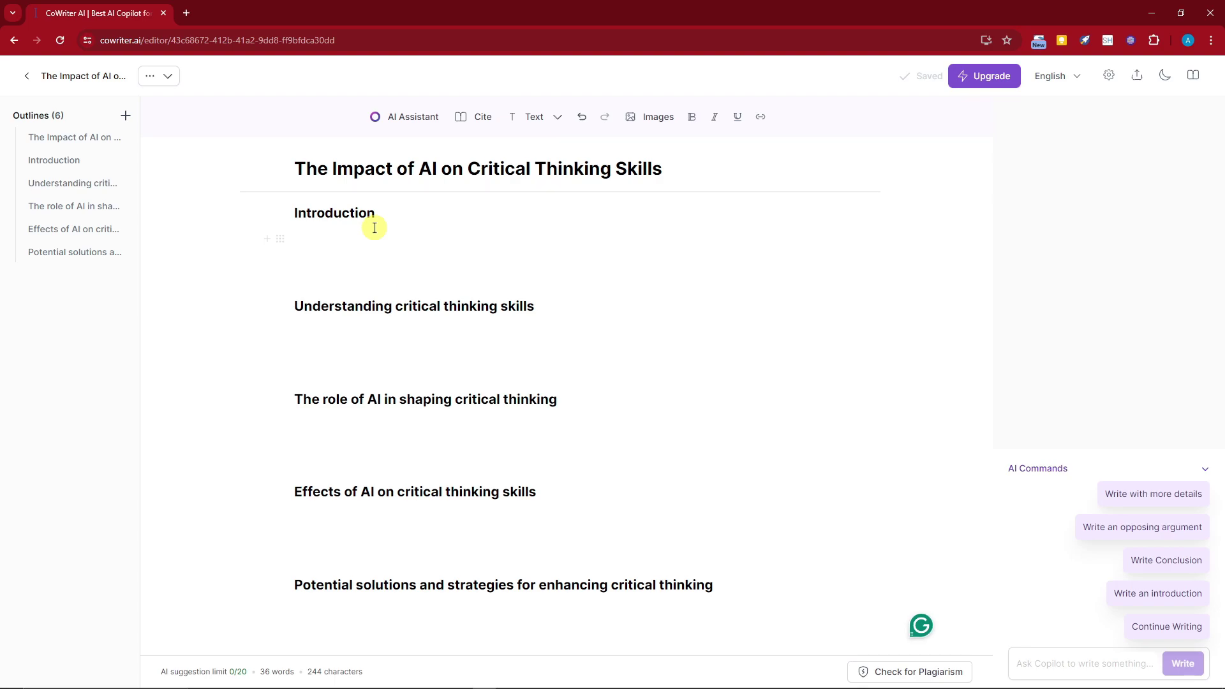
left_click(293, 227)
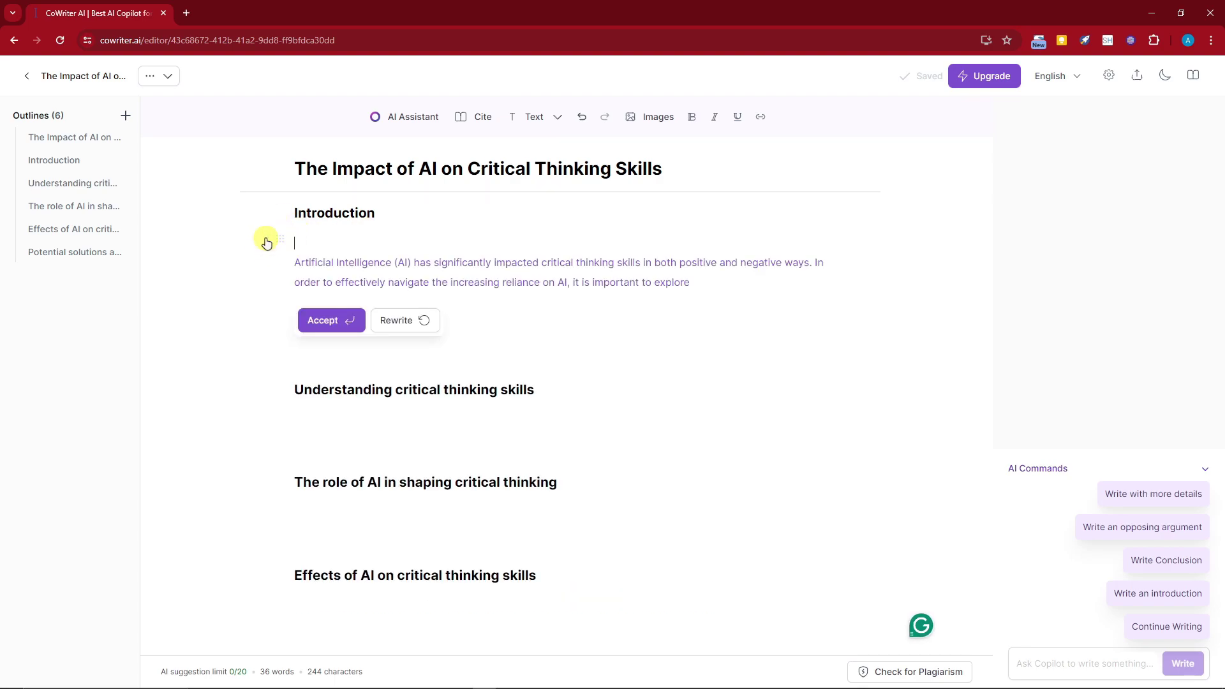
left_click(280, 245)
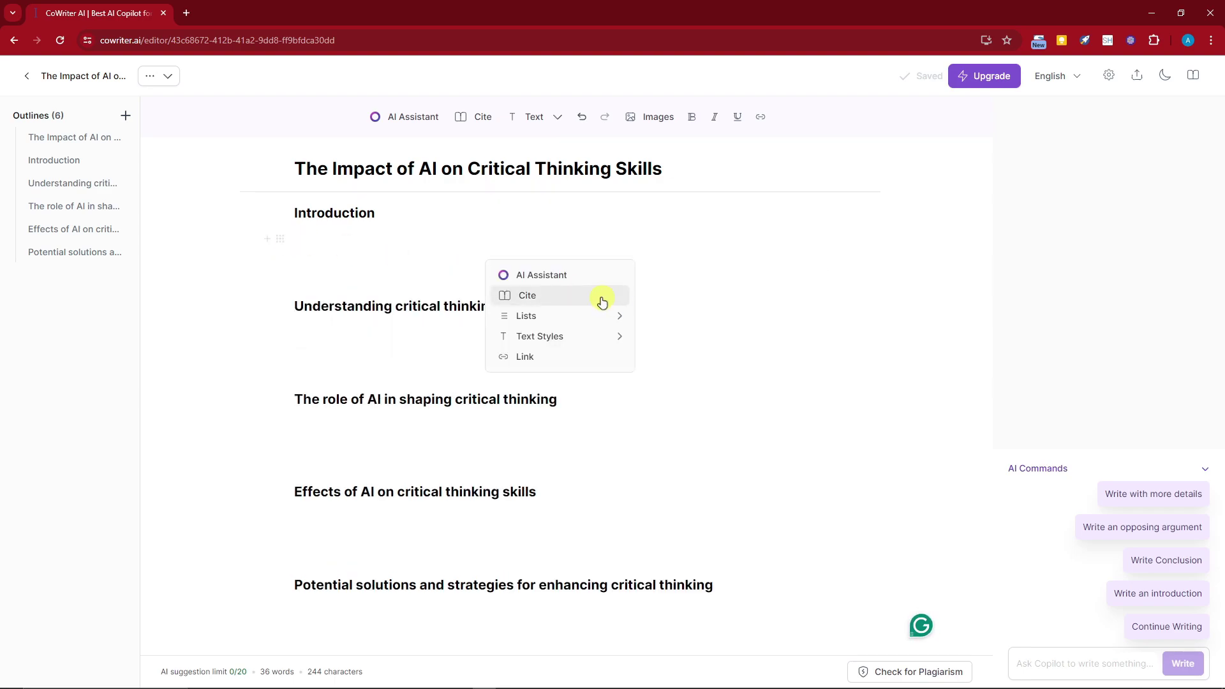
left_click(376, 244)
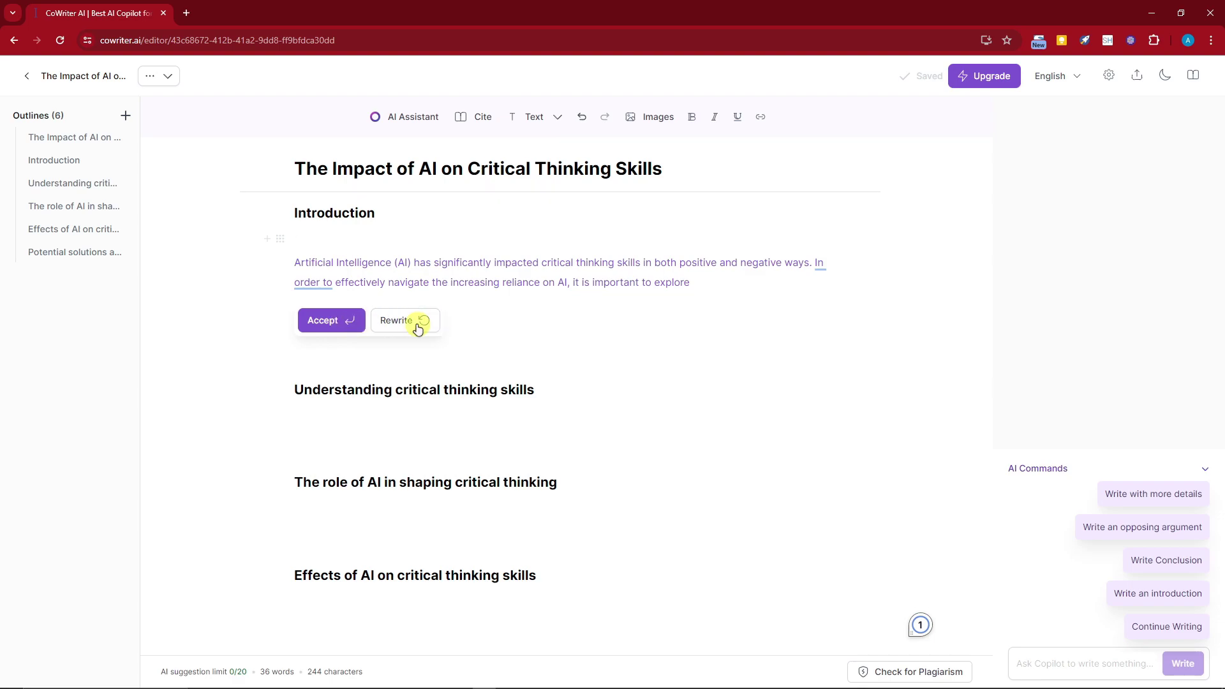
Accept the AI's Introduction sentences, its sentence completion and the interdisciplinary education passage.
left_click(337, 330)
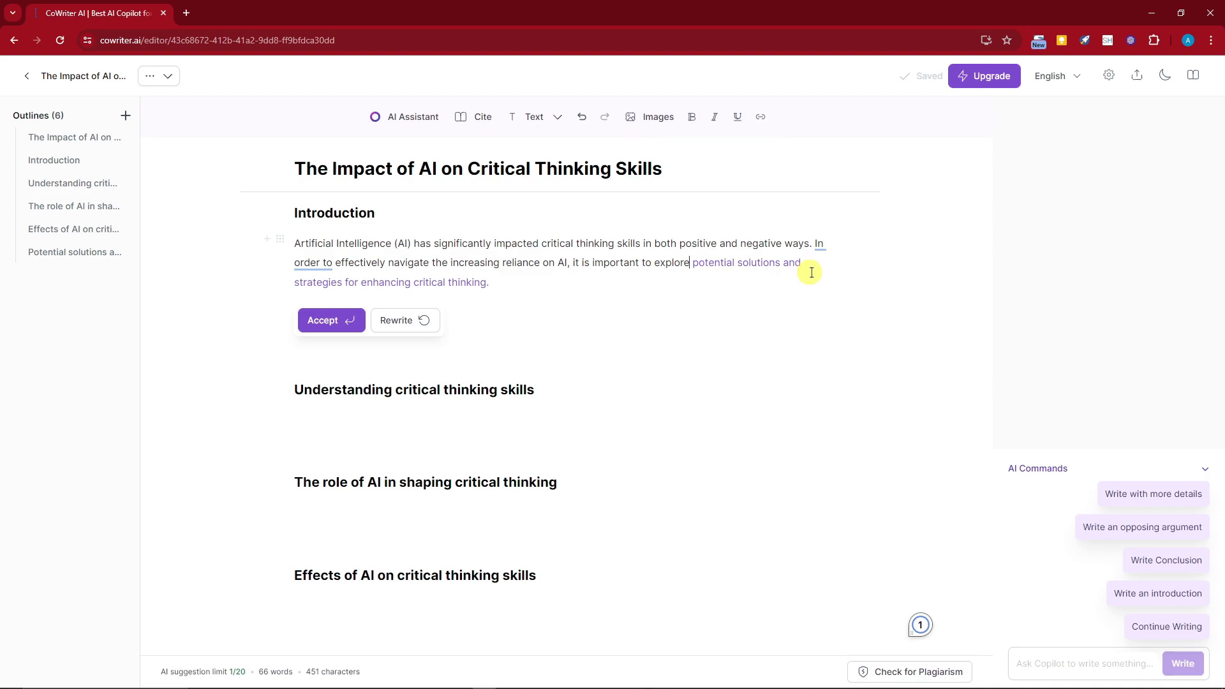
left_click(329, 321)
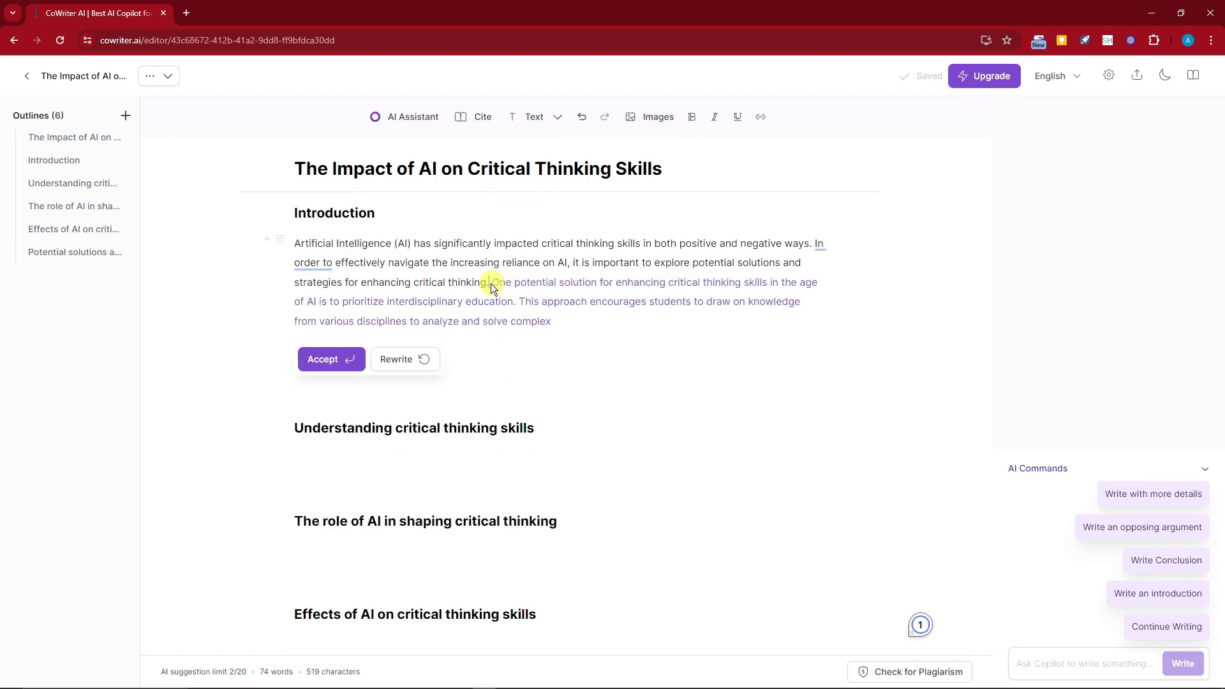
left_click(317, 363)
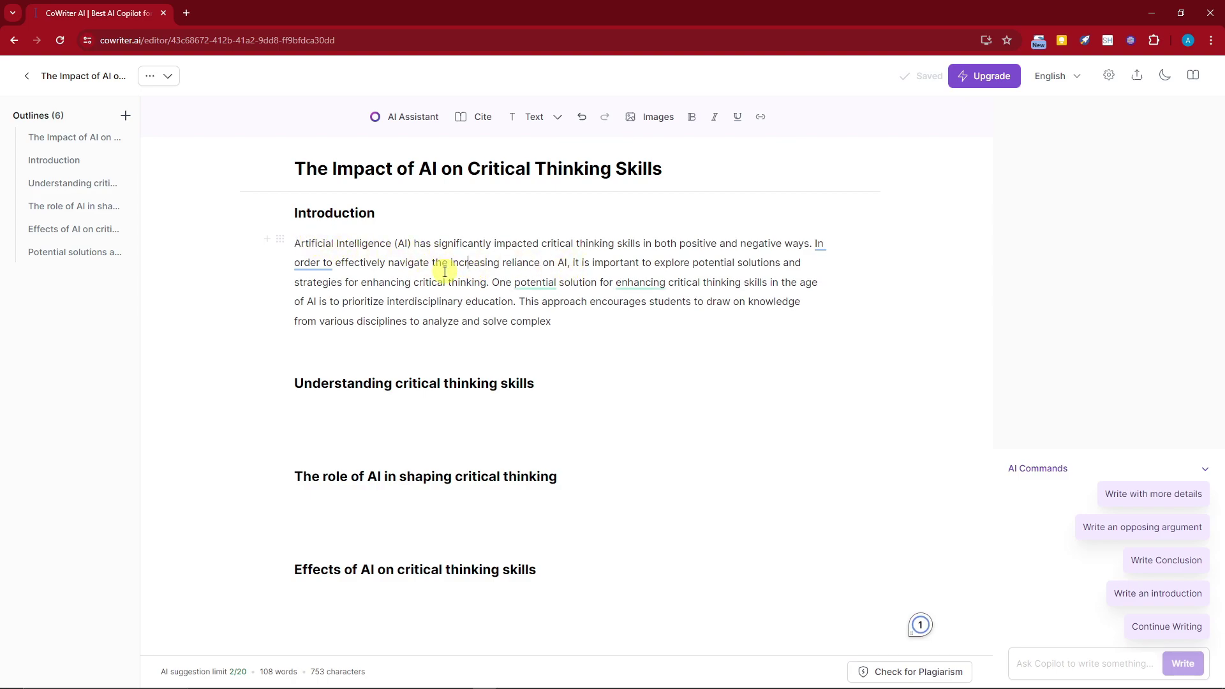
Select the Introduction's first two sentences, from 'Artificial' through 'thinking.'.
left_click_drag(294, 243, 490, 282)
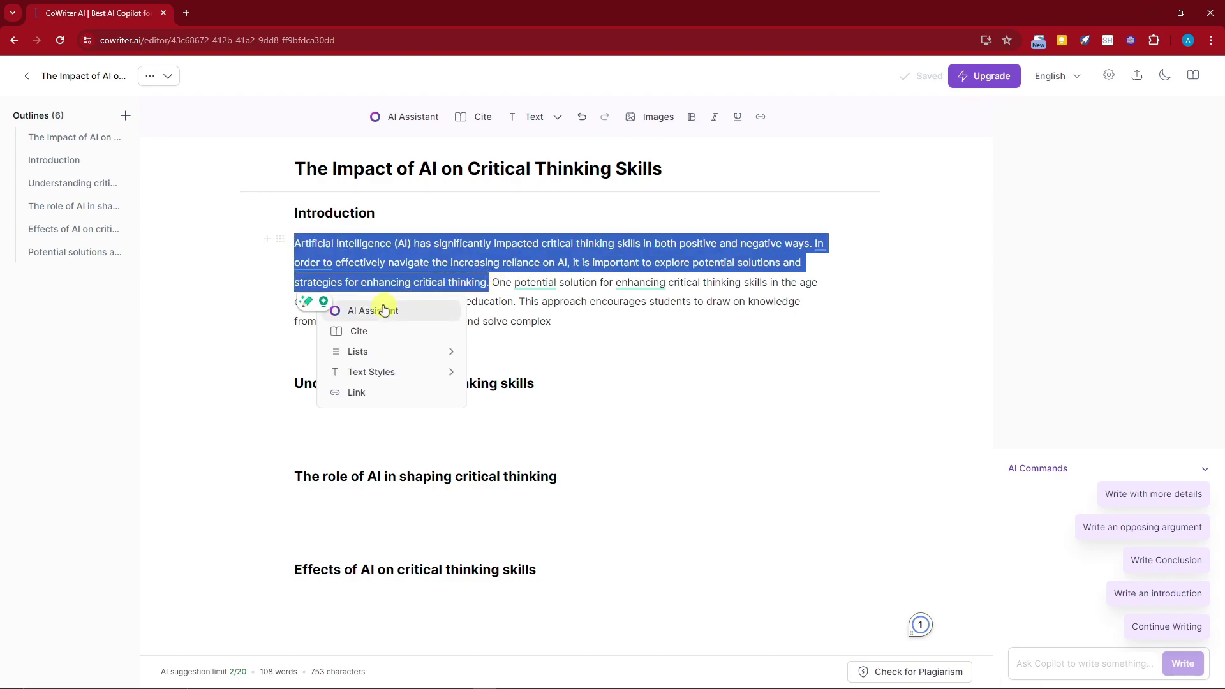
mouse_move(414, 355)
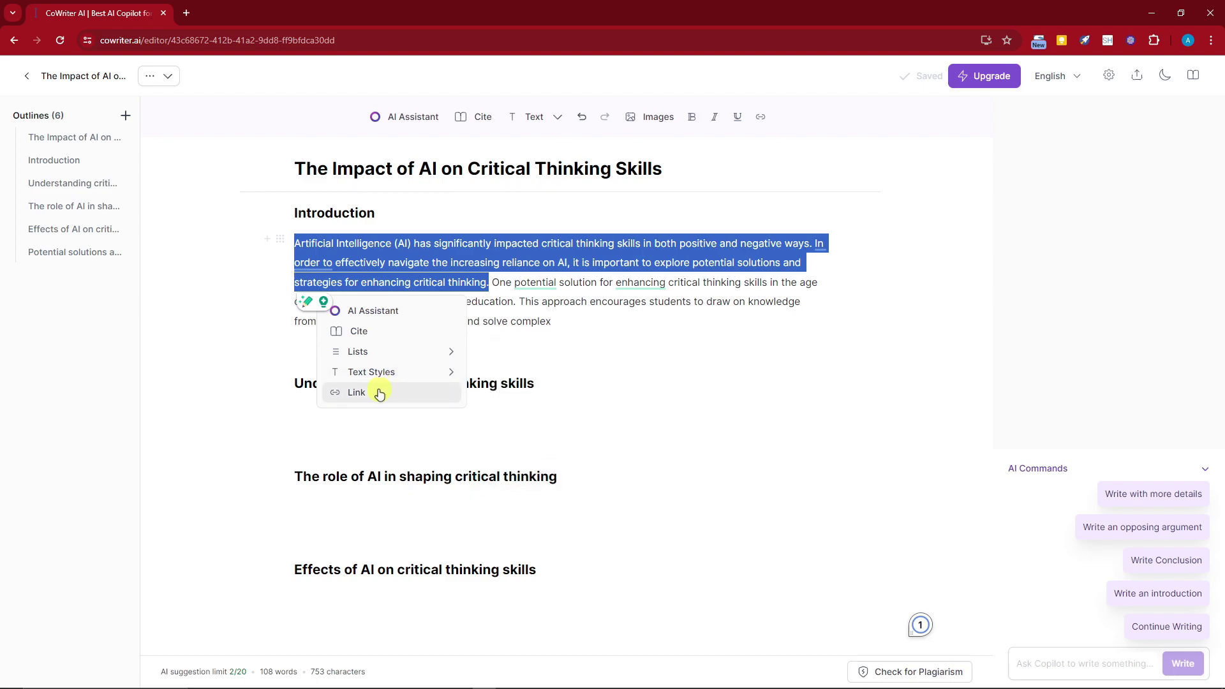
left_click(554, 303)
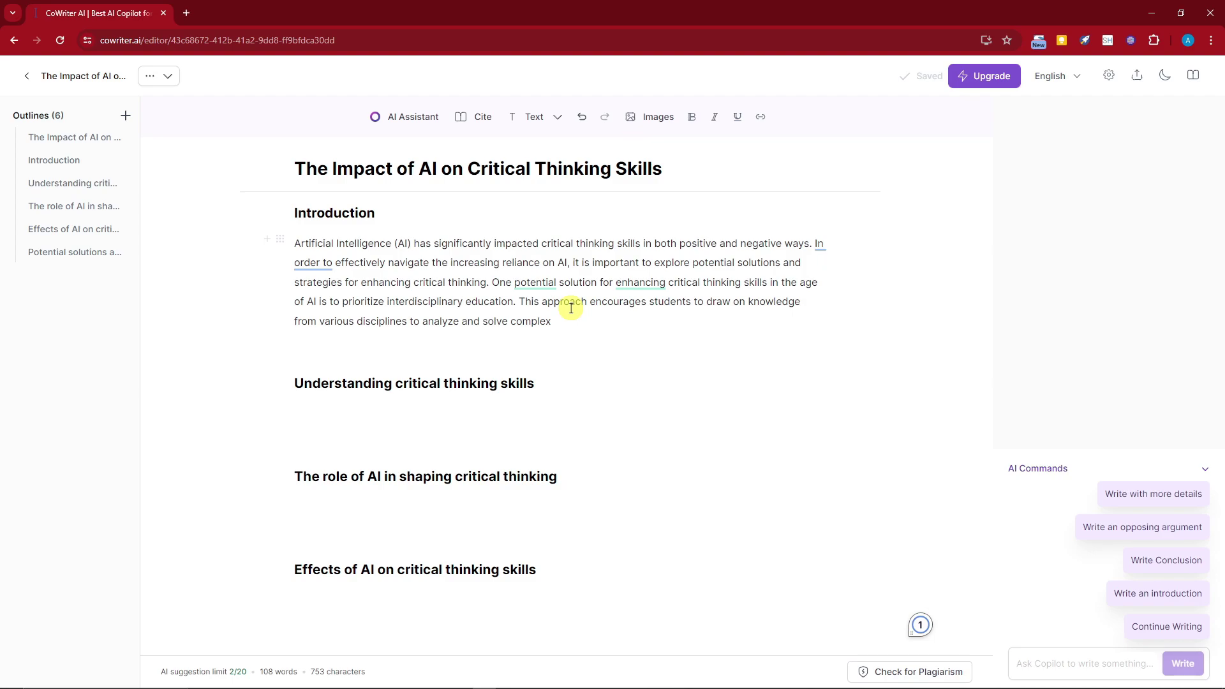
left_click(354, 243)
left_click_drag(294, 243, 490, 278)
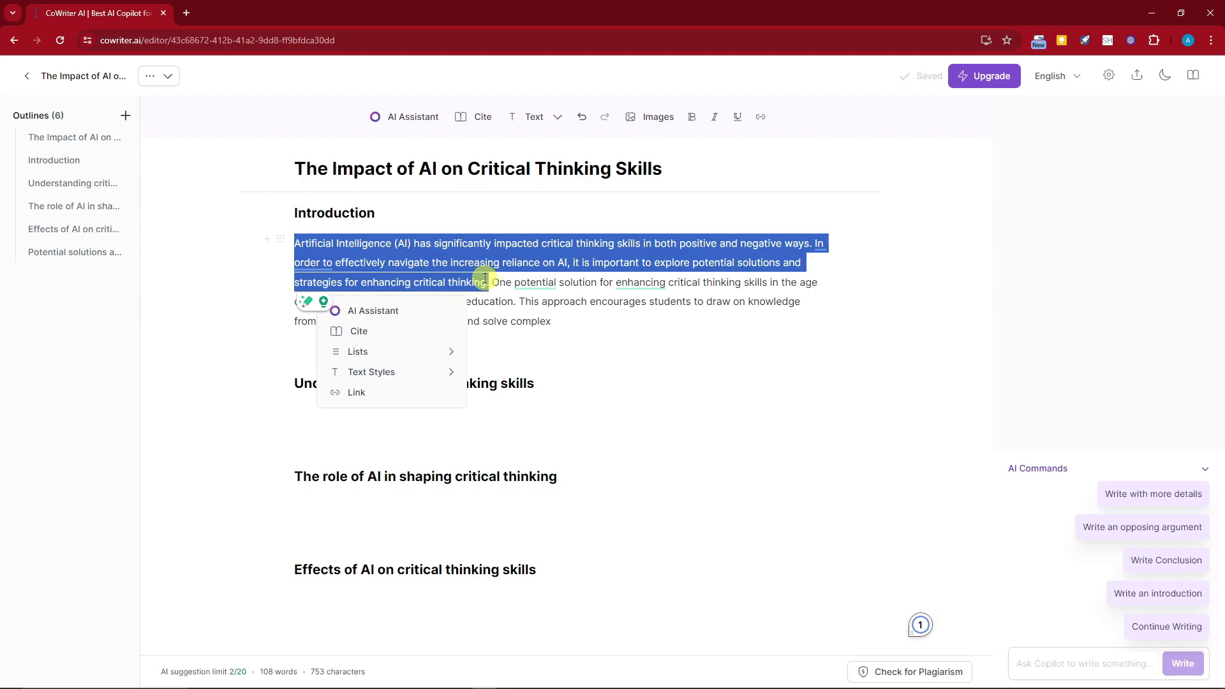
Look up references for the selection and cite the Explanation in Artificial Intelligence paper.
left_click(350, 333)
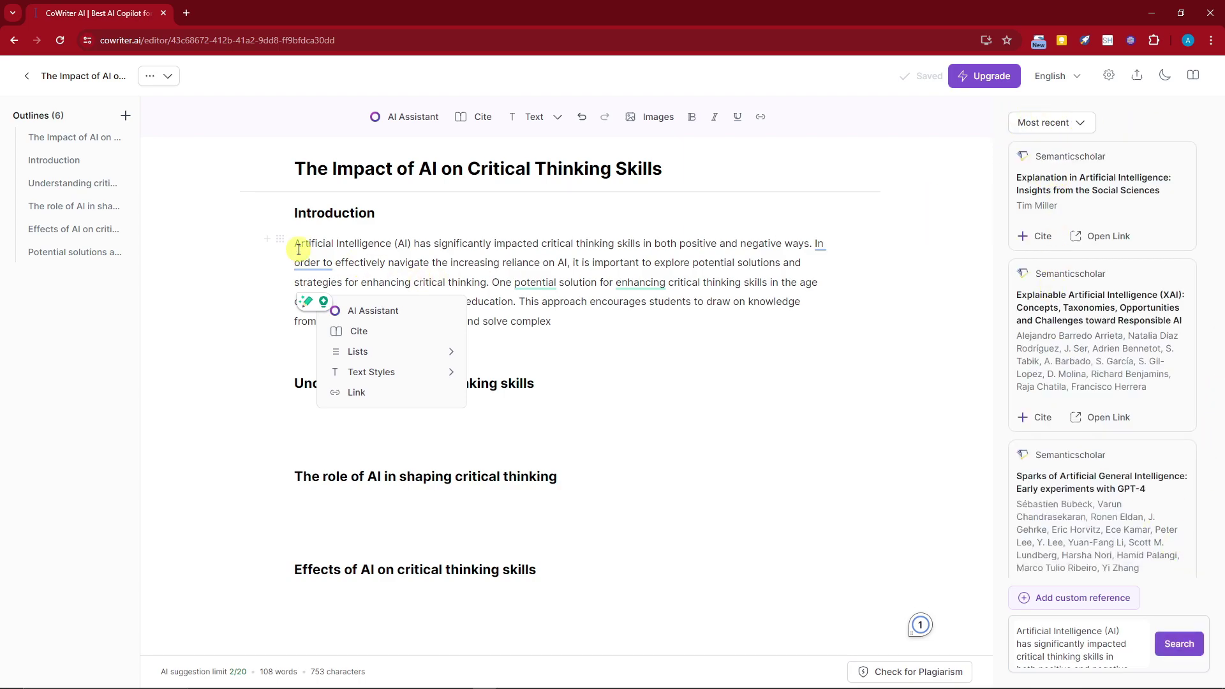
scroll(1111, 255, "down", 10)
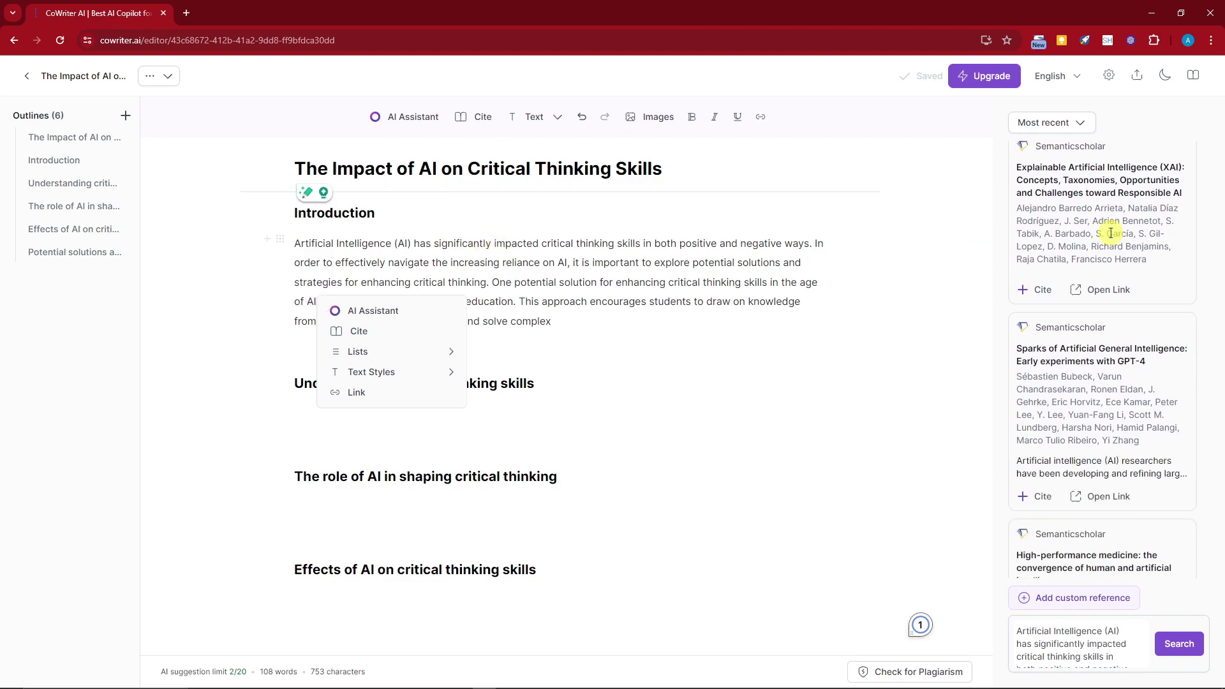
scroll(1115, 265, "down", 10)
scroll(1143, 278, "up", 7)
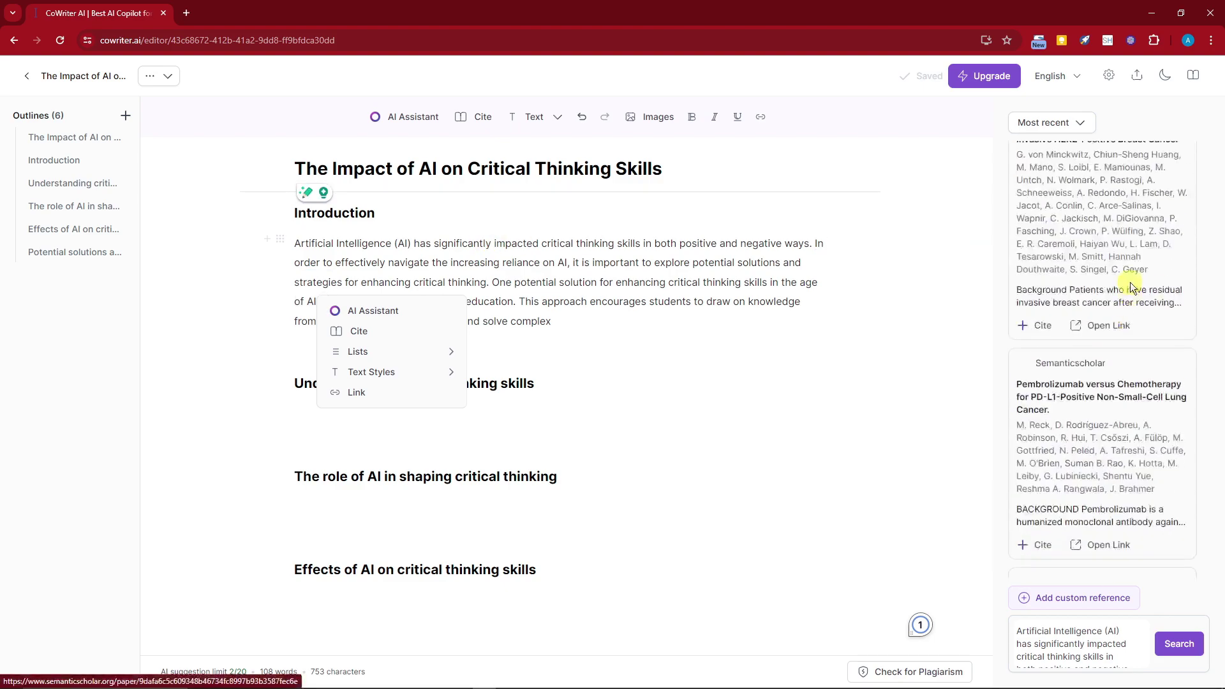
scroll(1142, 278, "up", 5)
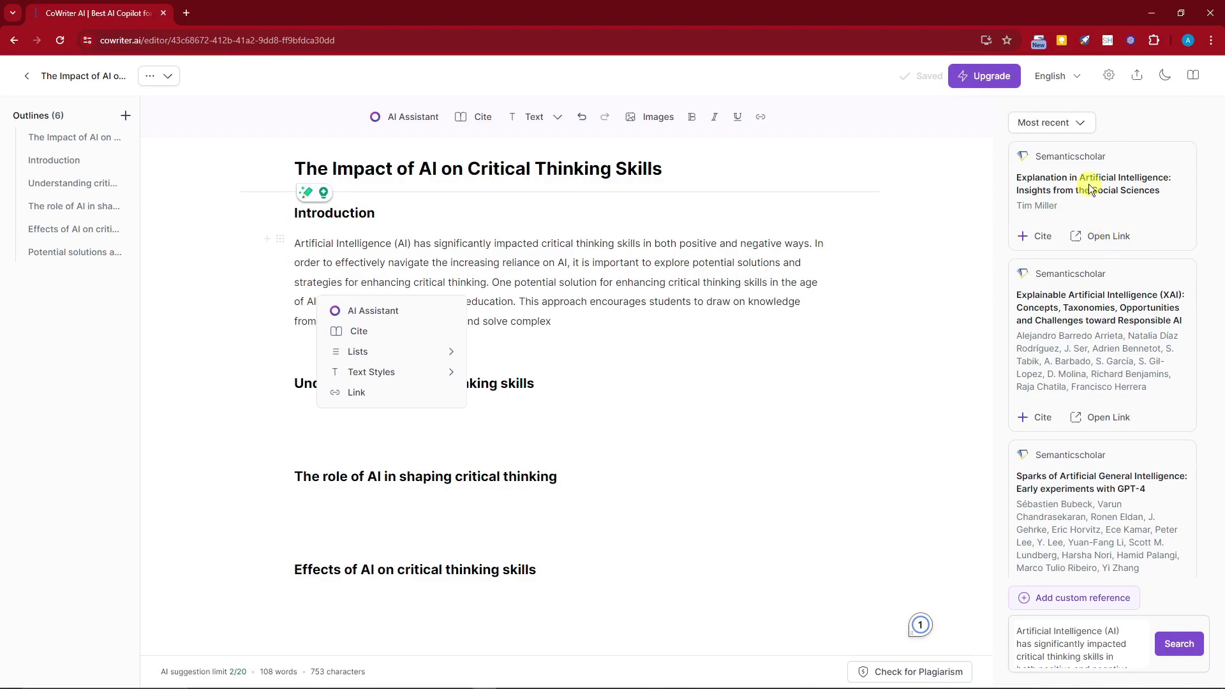
left_click(1023, 237)
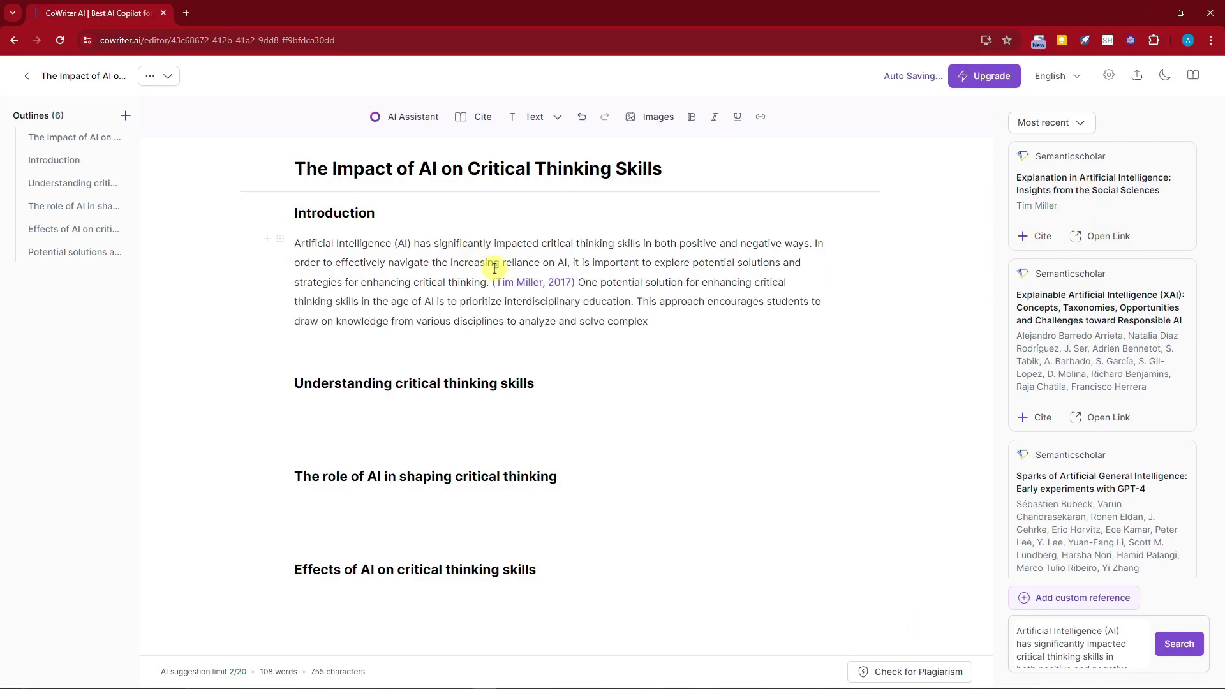
Also cite the High-performance medicine paper and open a reference's source link.
mouse_move(495, 287)
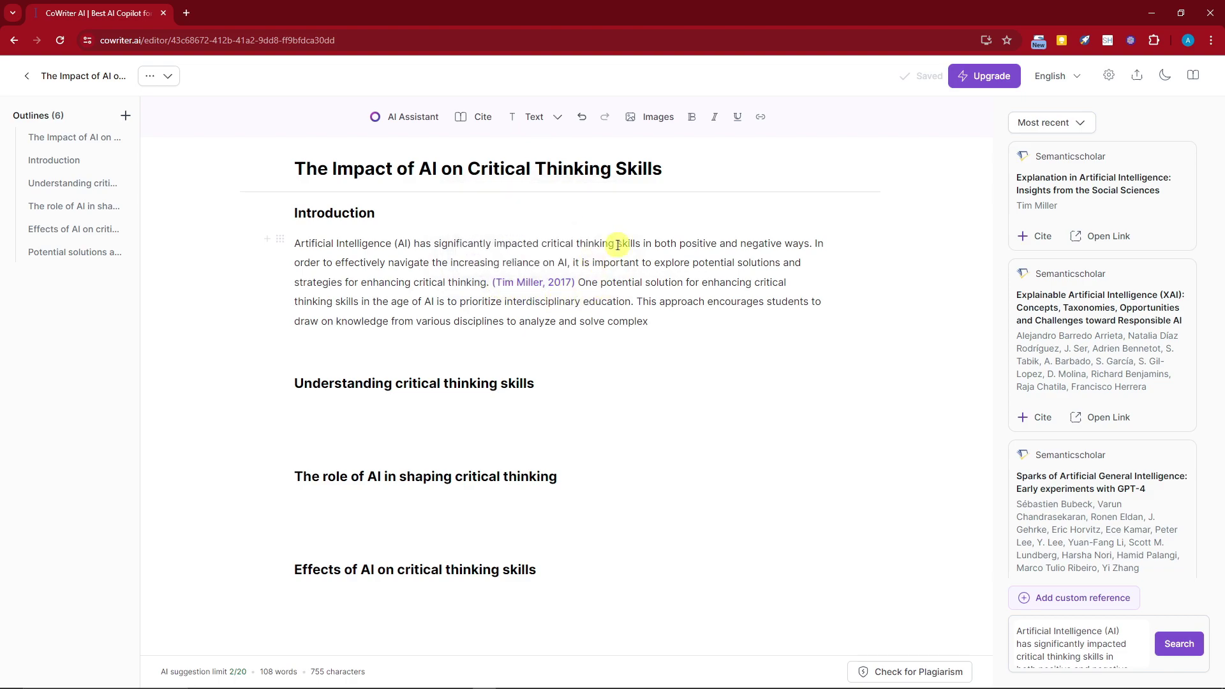
scroll(1135, 418, "down", 1)
scroll(1134, 418, "down", 3)
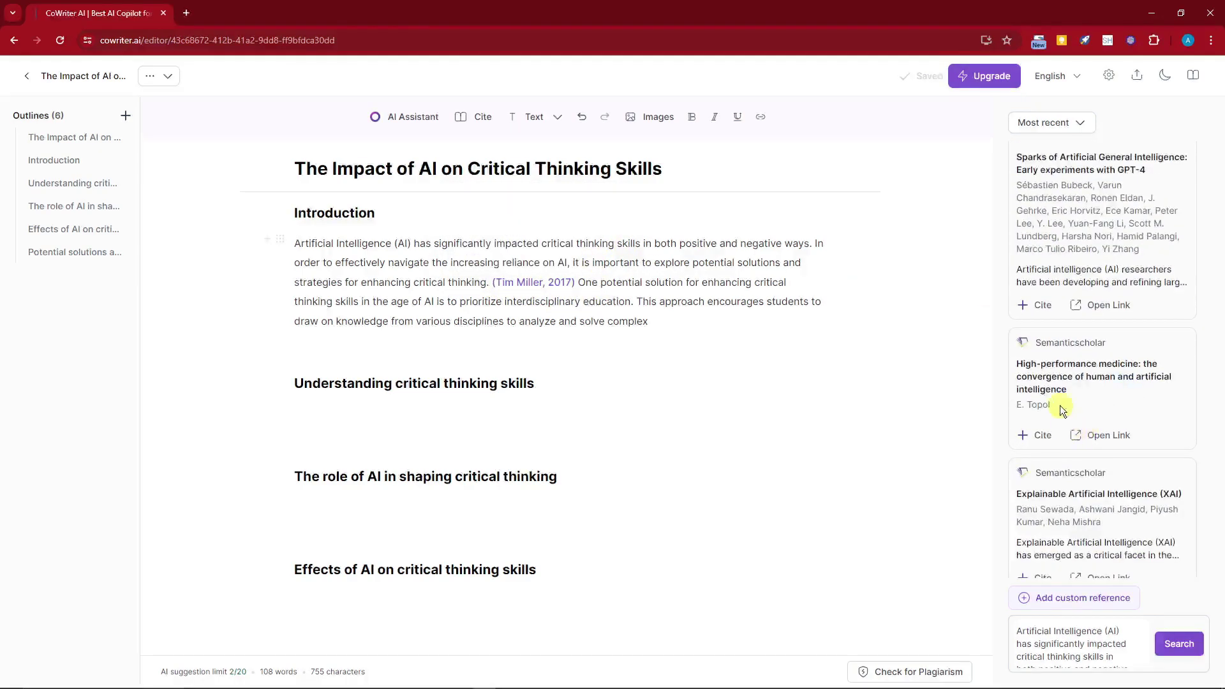
left_click(1024, 437)
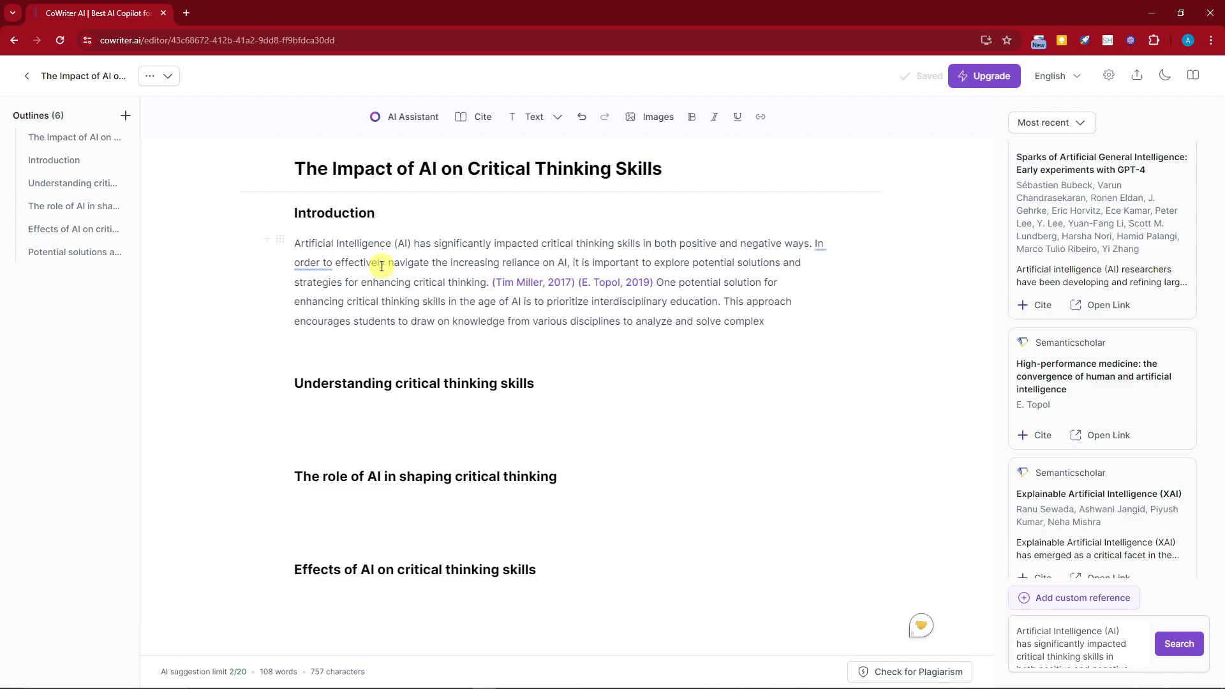
left_click(378, 282)
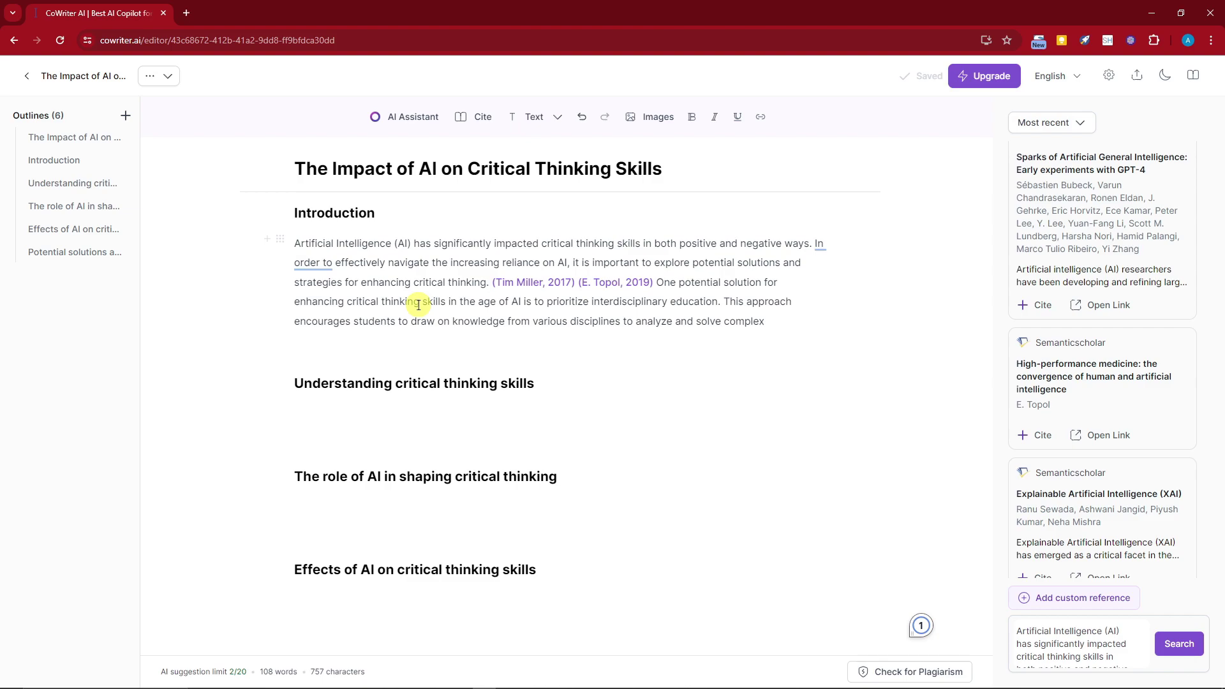
left_click(1097, 306)
scroll(245, 293, "down", 3)
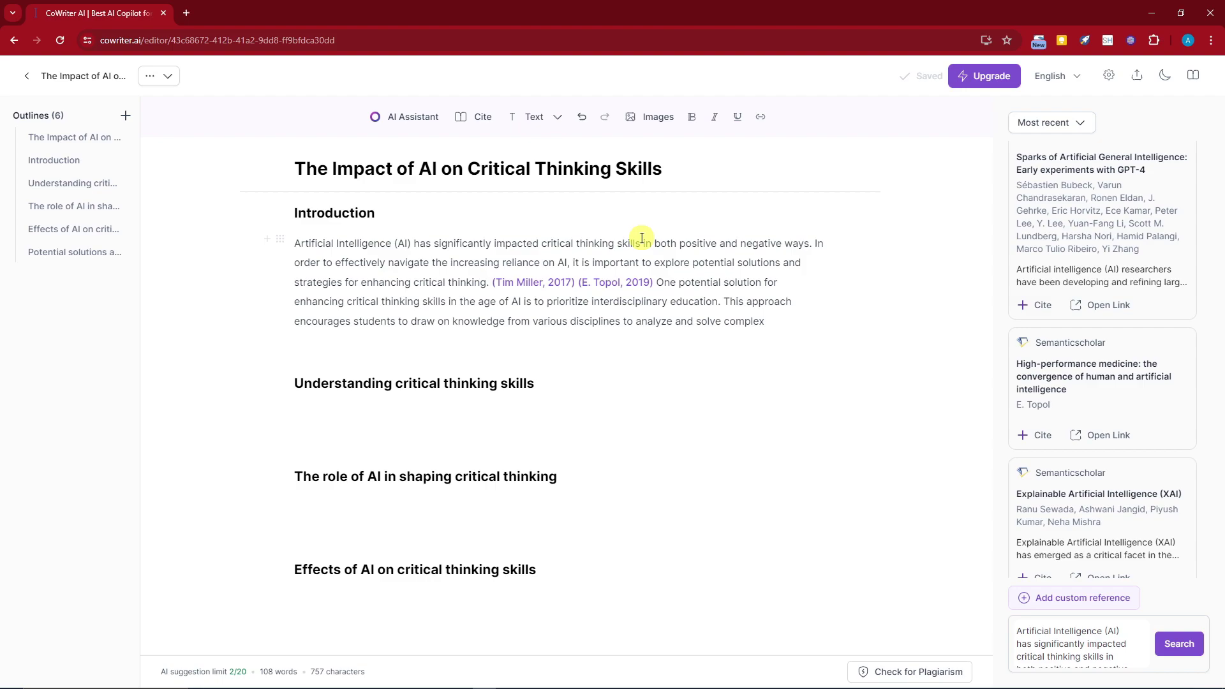
scroll(1088, 214, "down", 2)
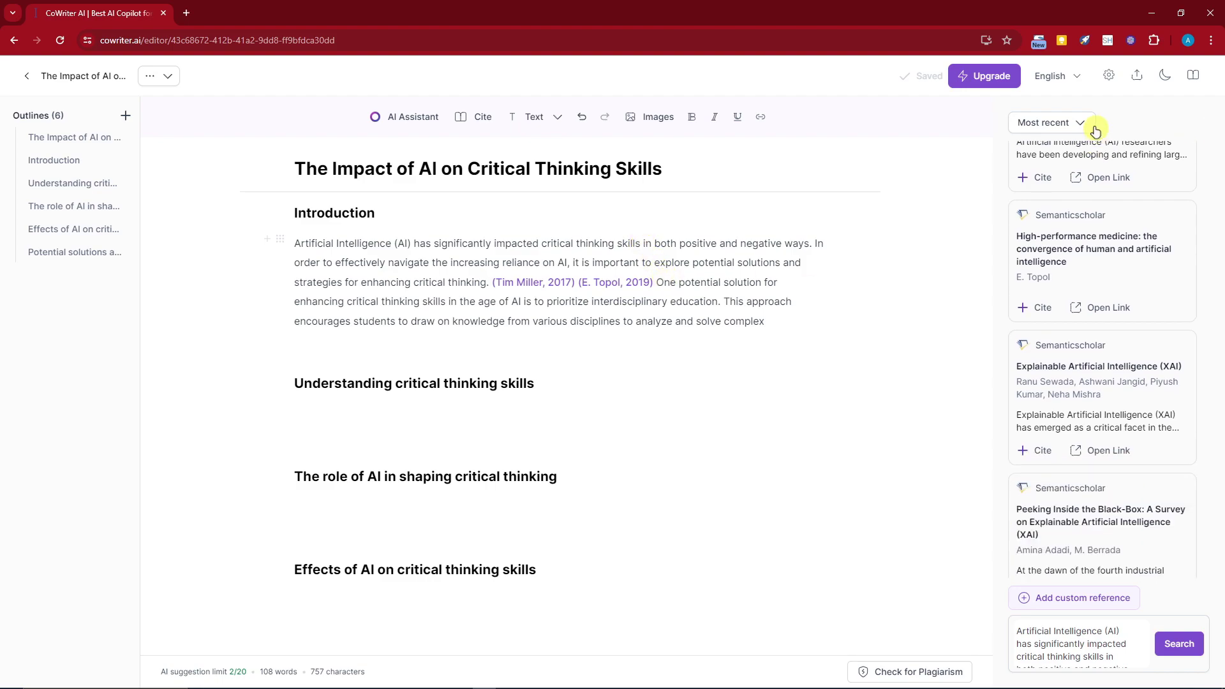
left_click(1084, 124)
left_click(1085, 125)
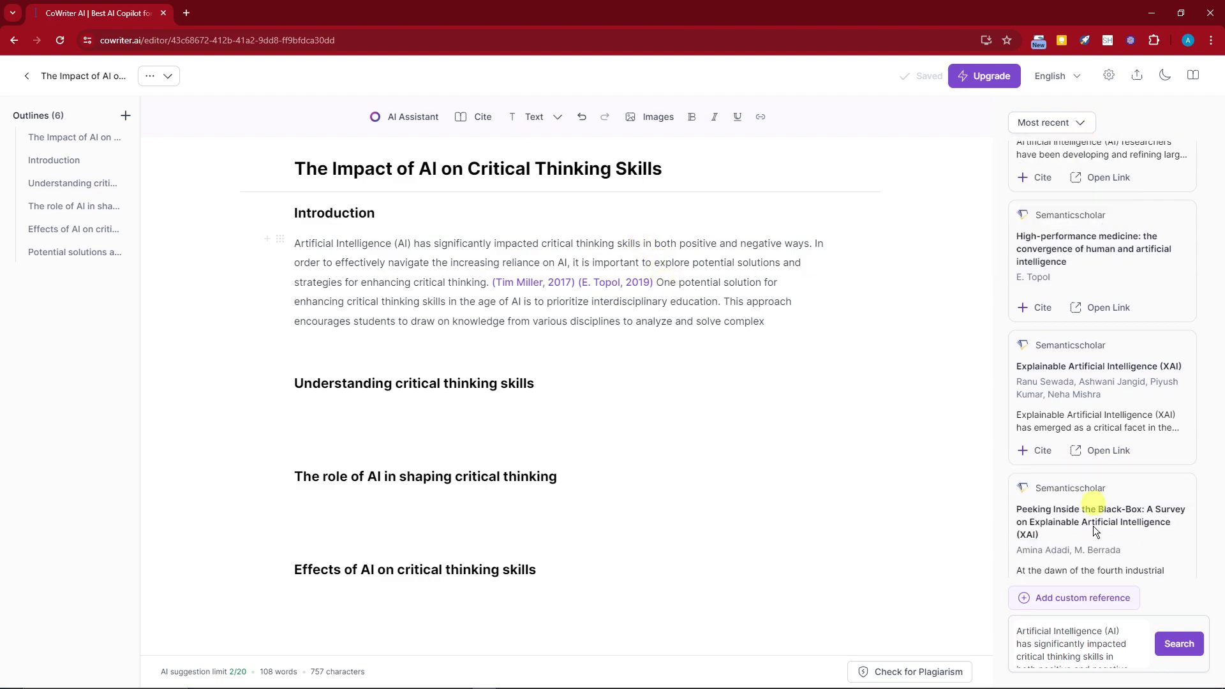
left_click(1024, 600)
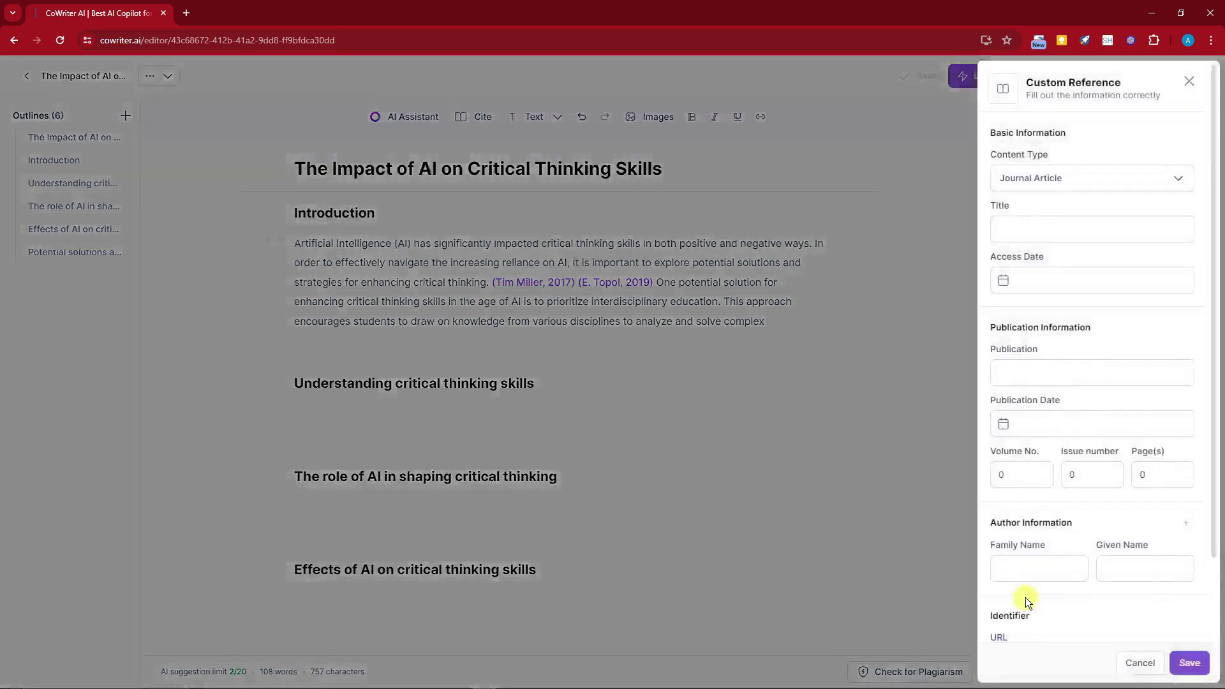
left_click(1177, 182)
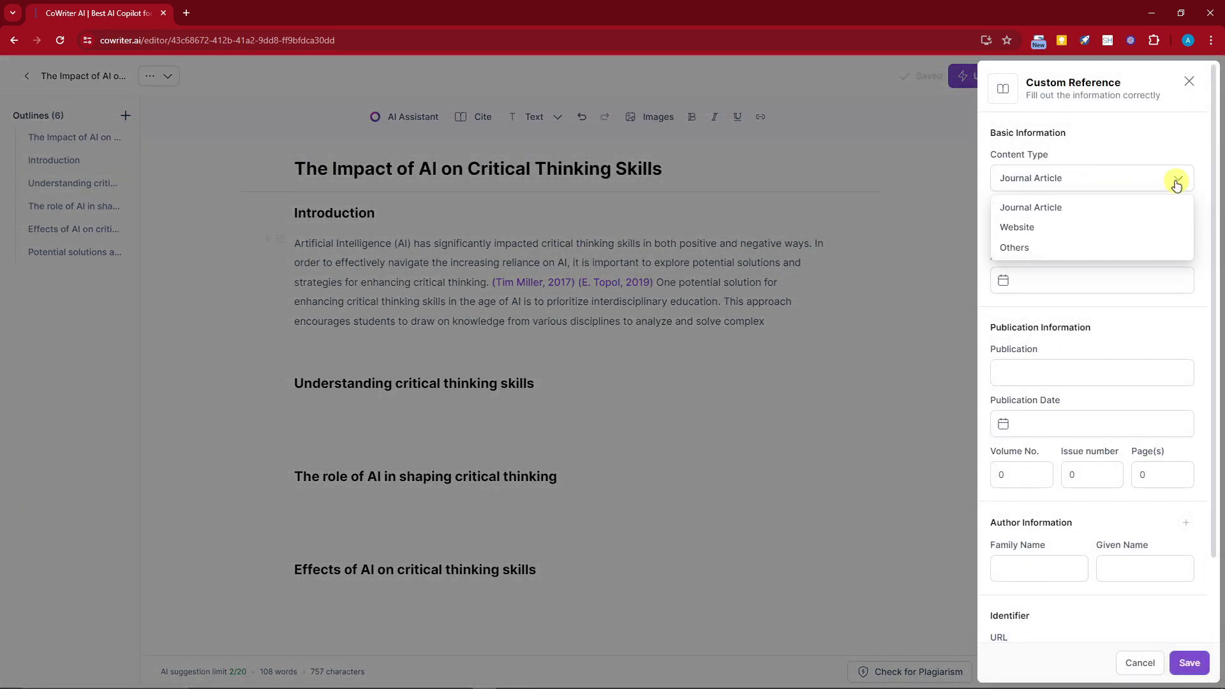
left_click(1176, 183)
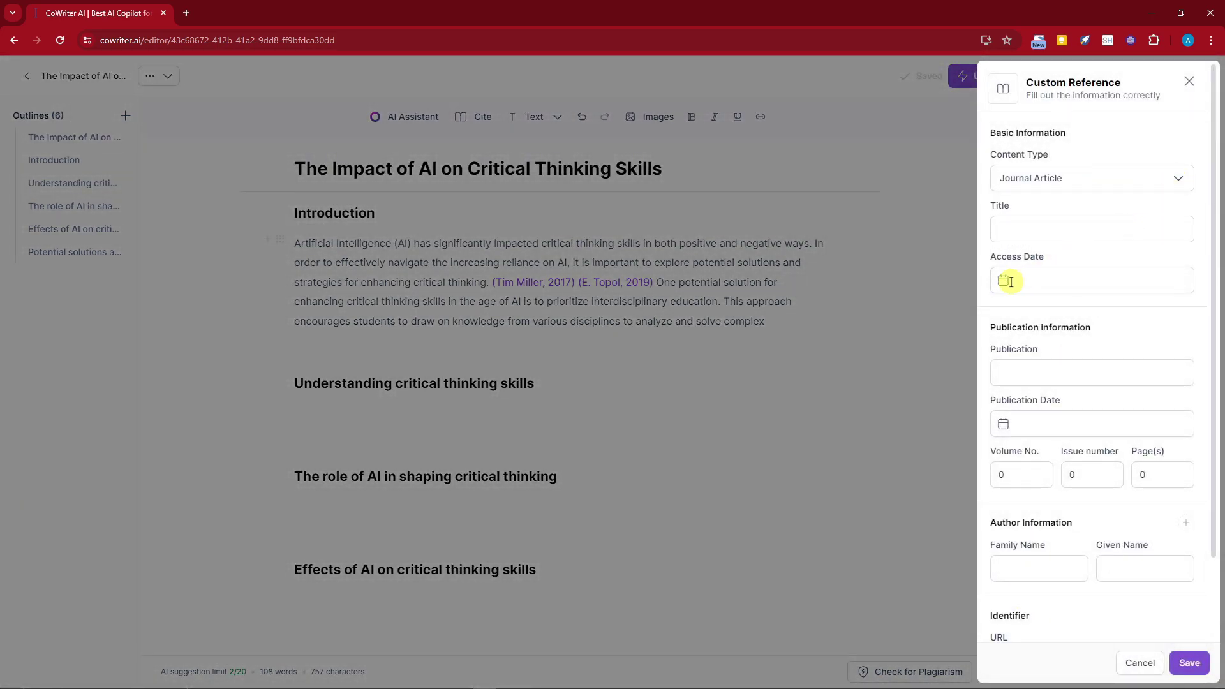
scroll(1040, 562, "down", 2)
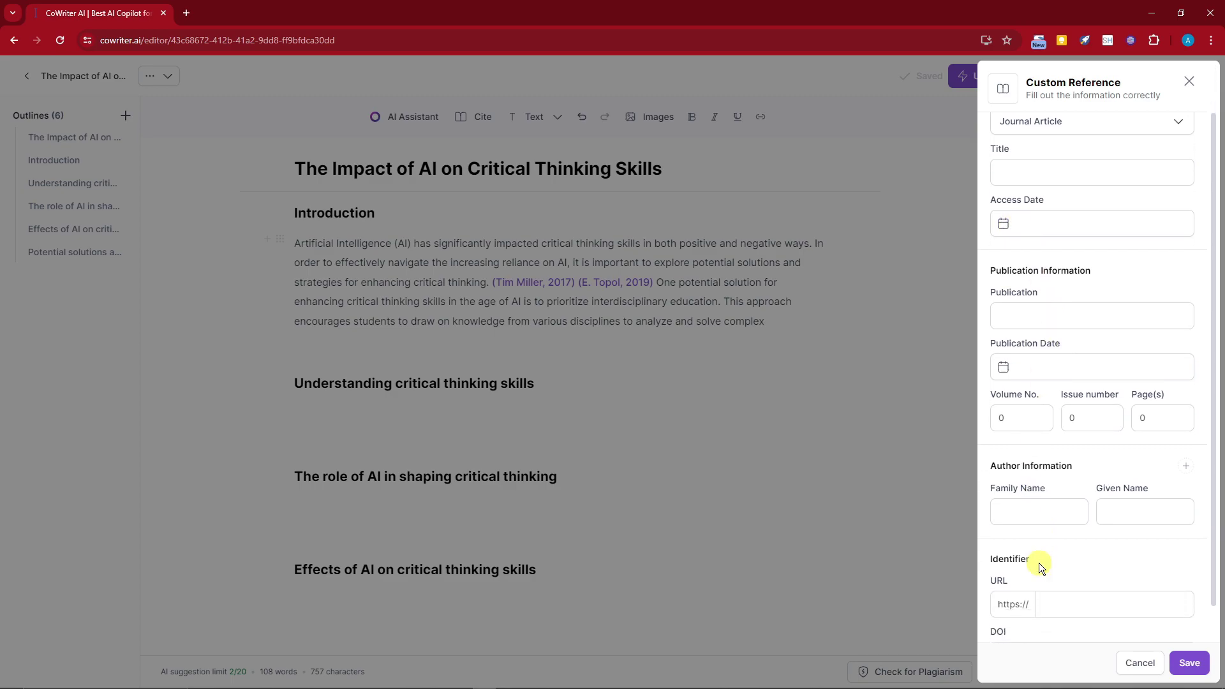
left_click(1138, 663)
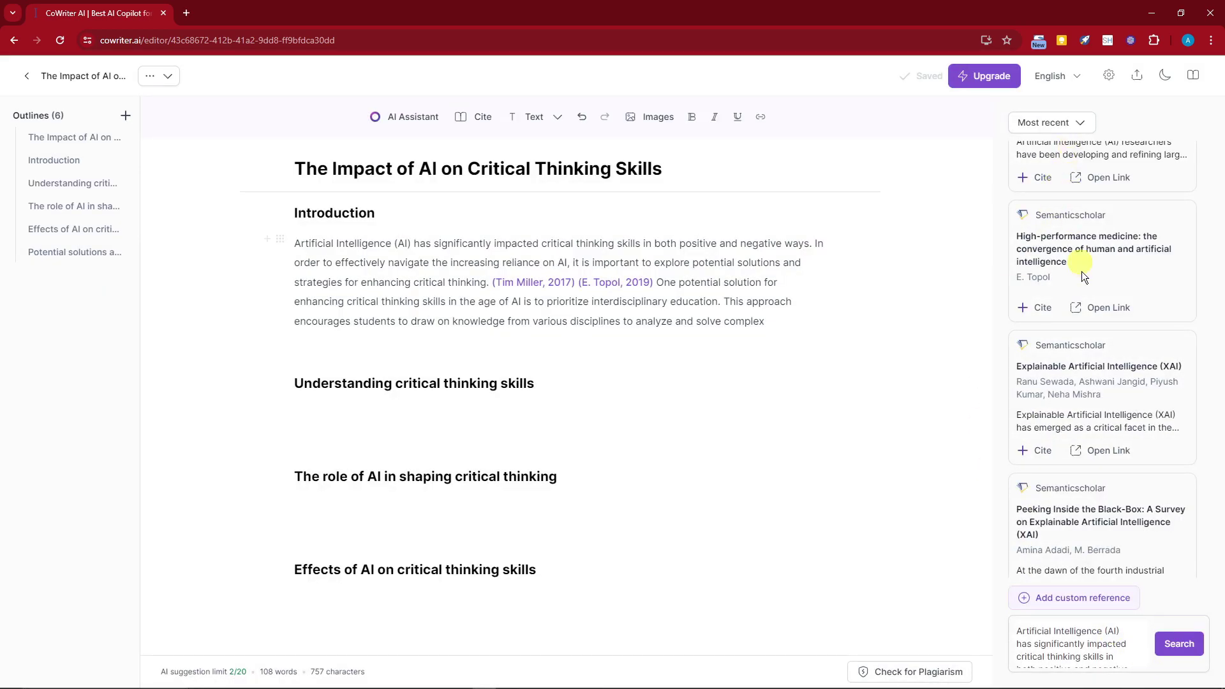
scroll(1095, 313, "up", 3)
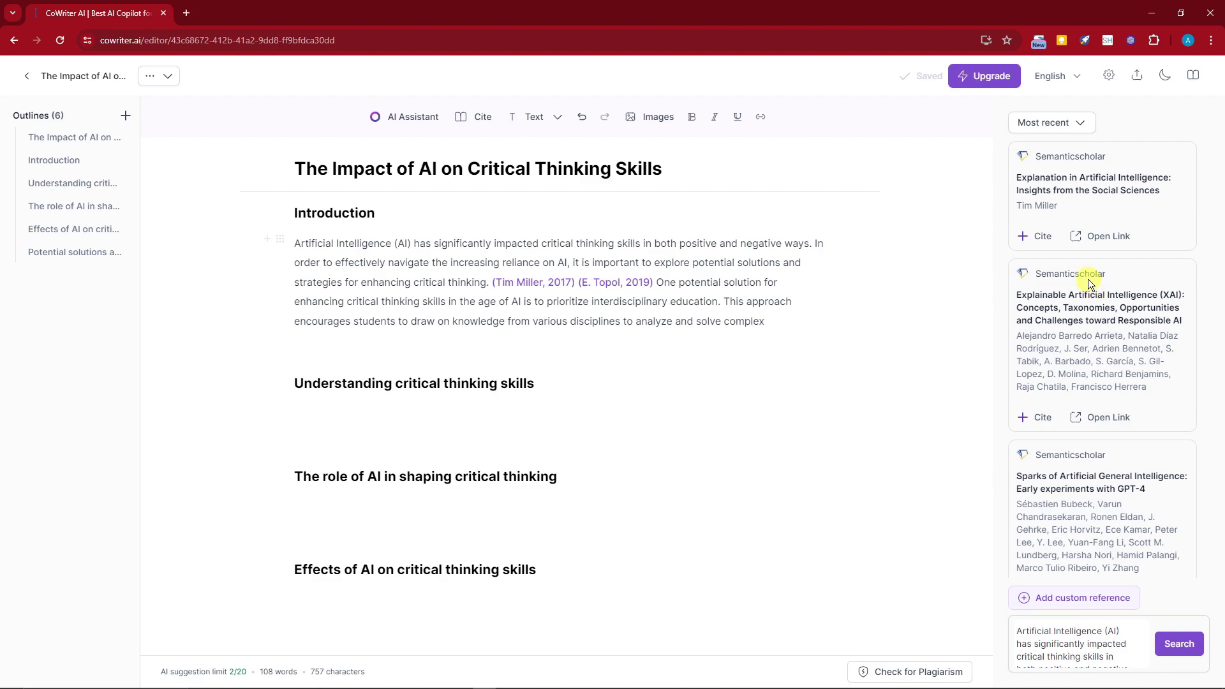
scroll(1092, 284, "down", 3)
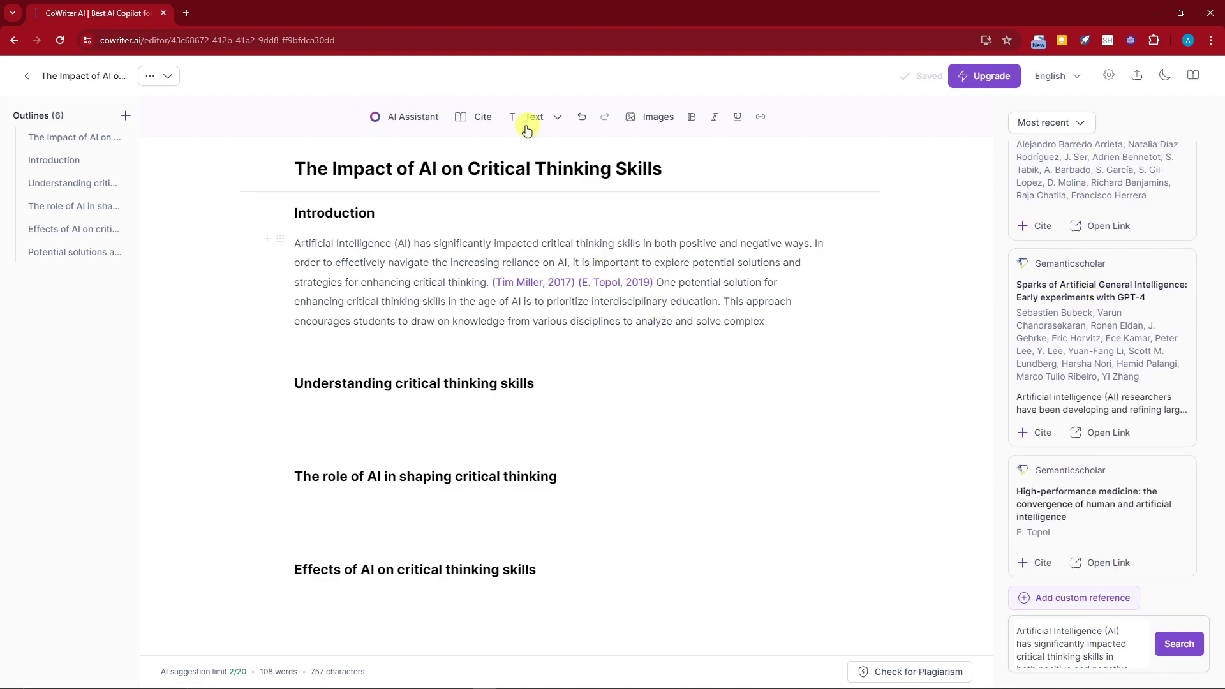
Upload OIP (1) from Downloads via Images > My Computer and insert it into the Introduction.
left_click(648, 120)
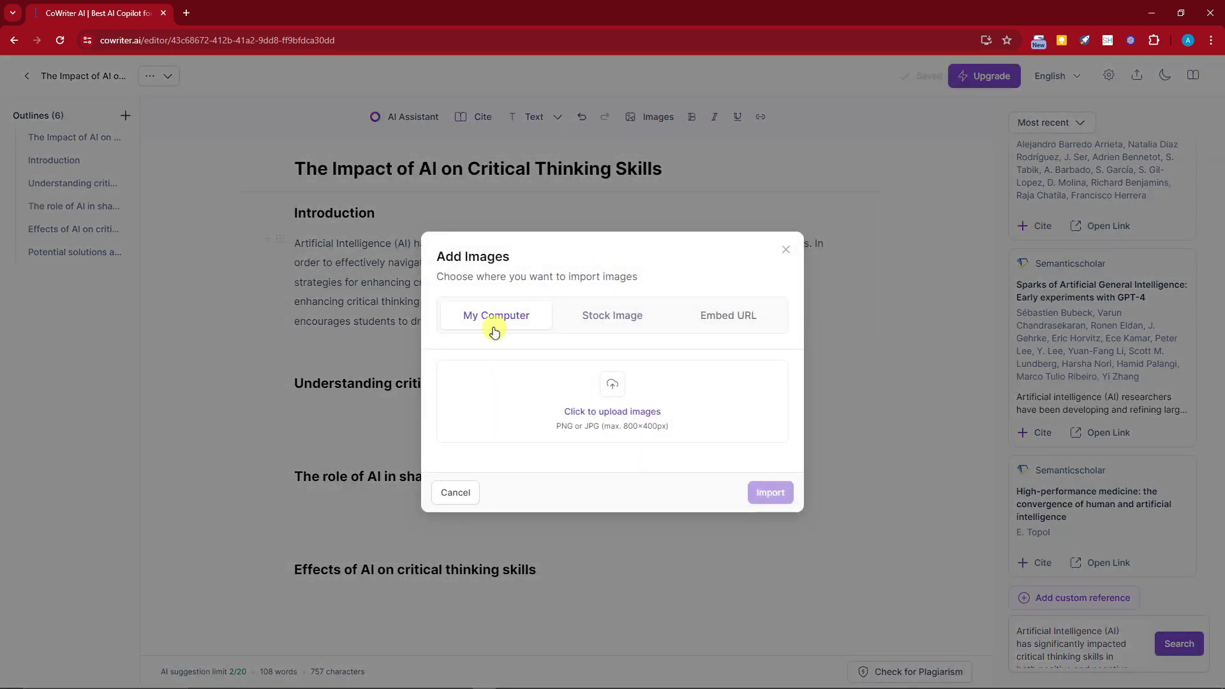
left_click(638, 315)
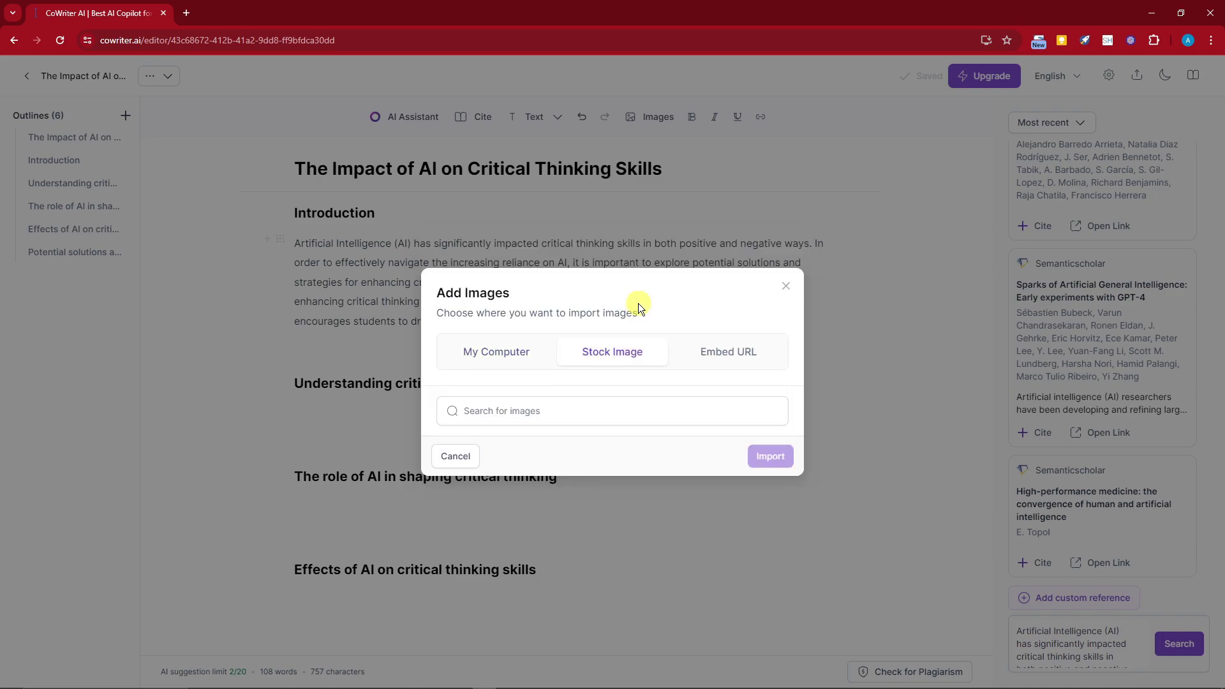
left_click(726, 354)
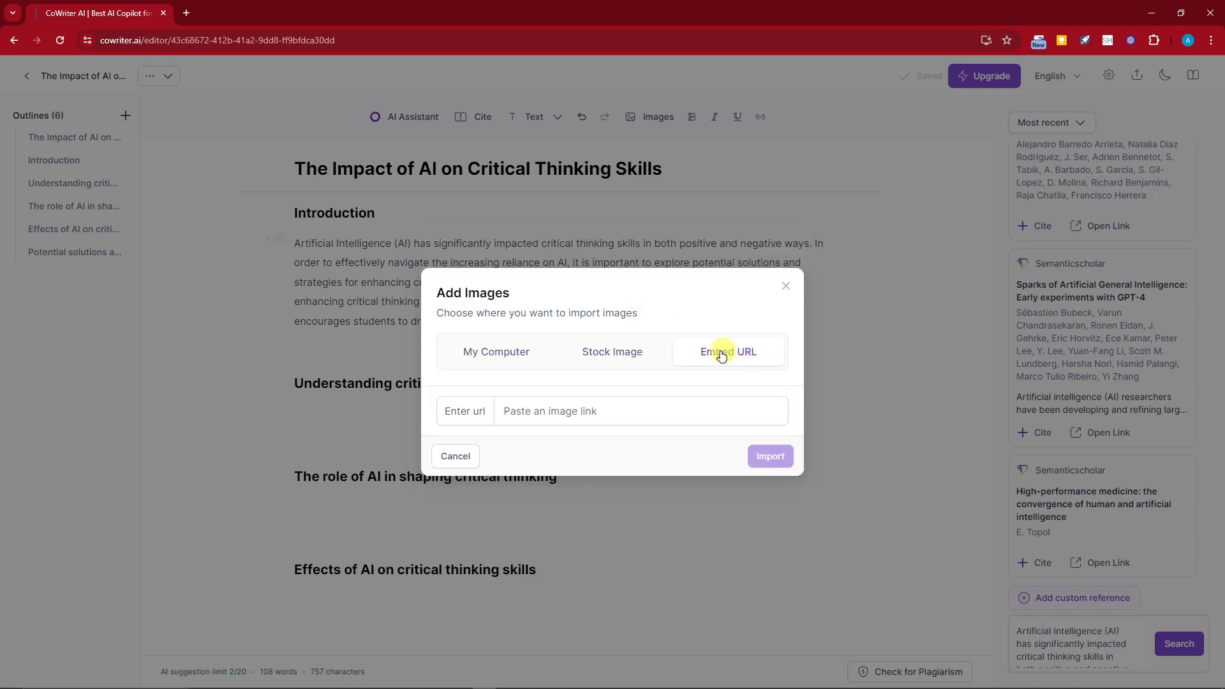
left_click(628, 348)
left_click(497, 351)
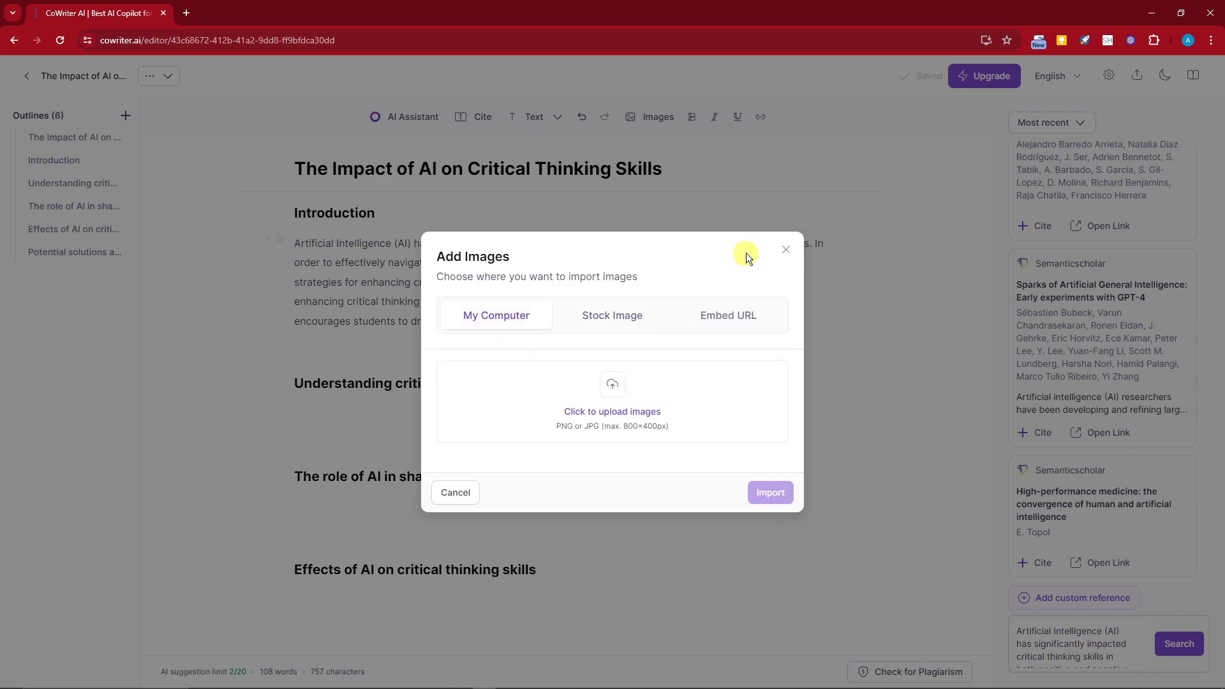
left_click(613, 394)
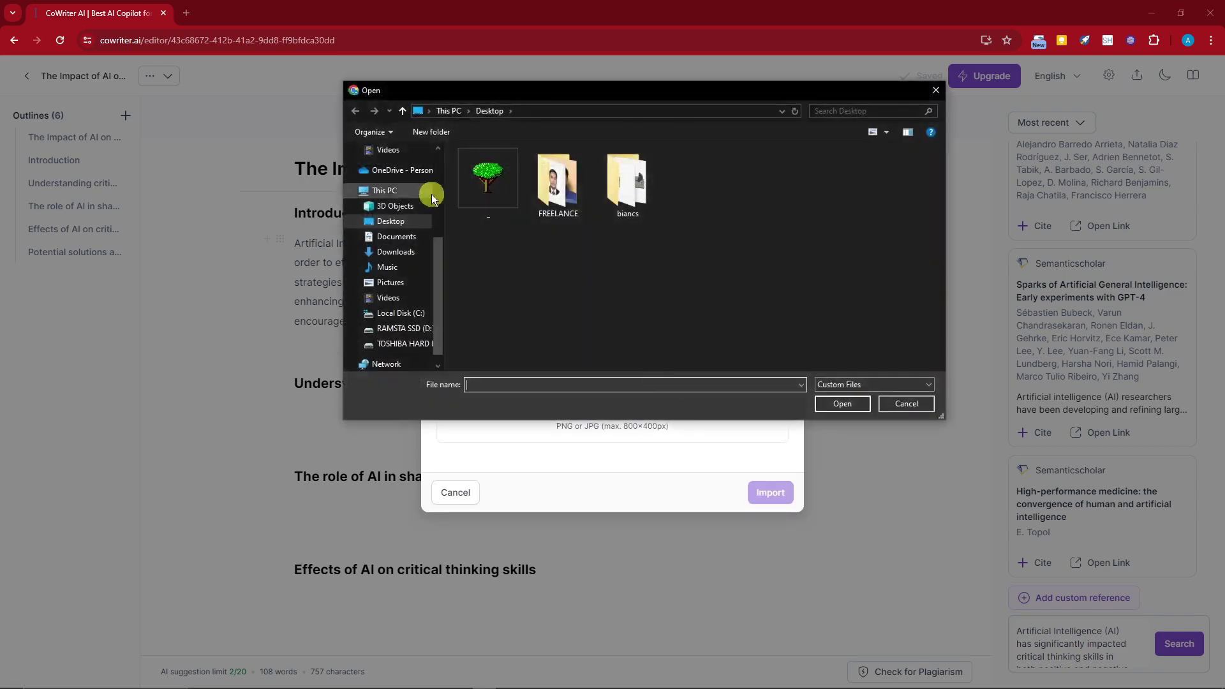
scroll(408, 204, "up", 5)
left_click(395, 190)
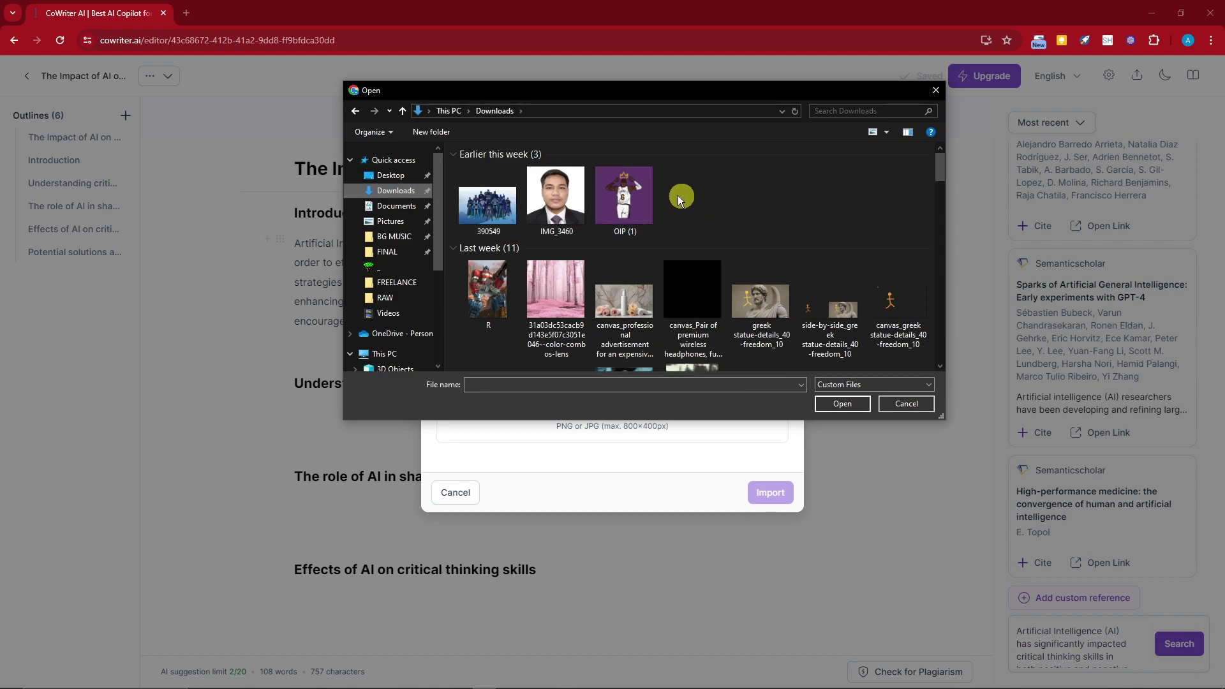
left_click(607, 203)
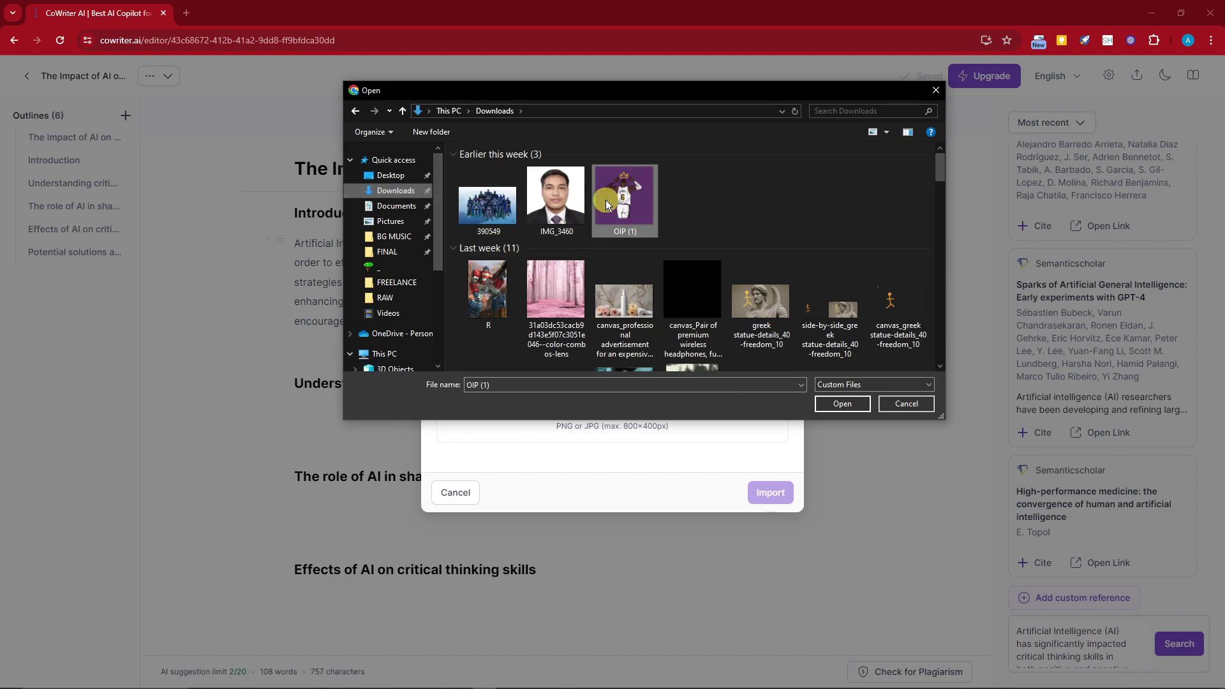
double_click(606, 201)
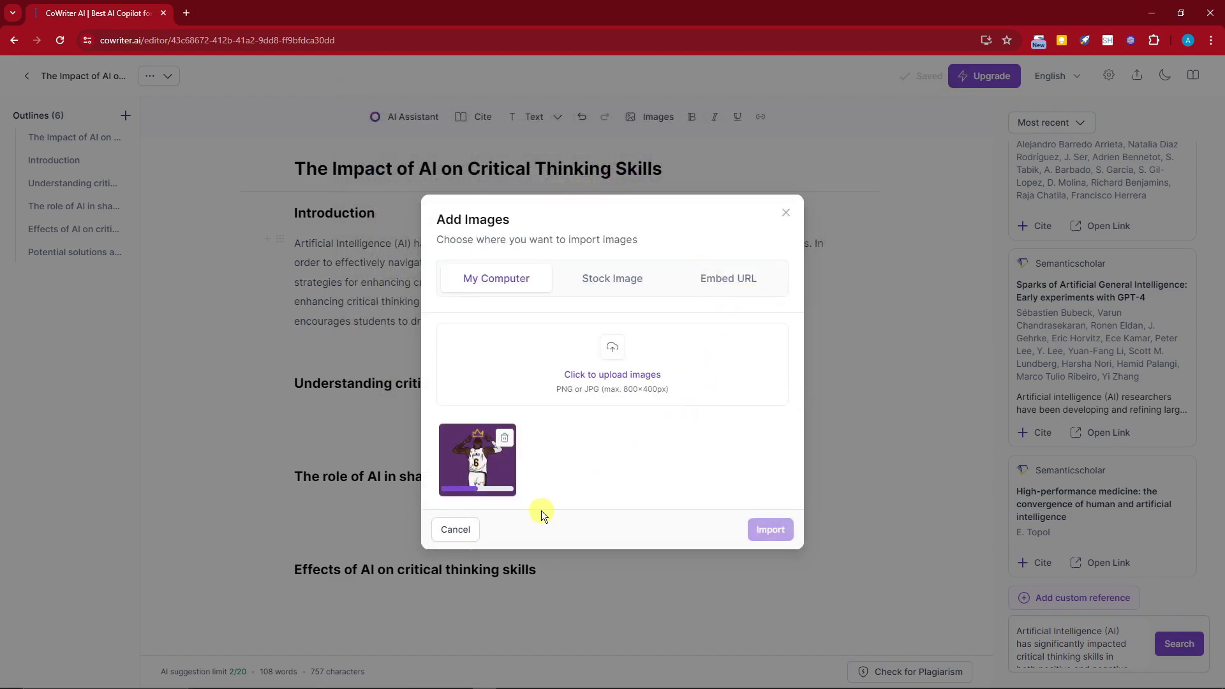
left_click(772, 530)
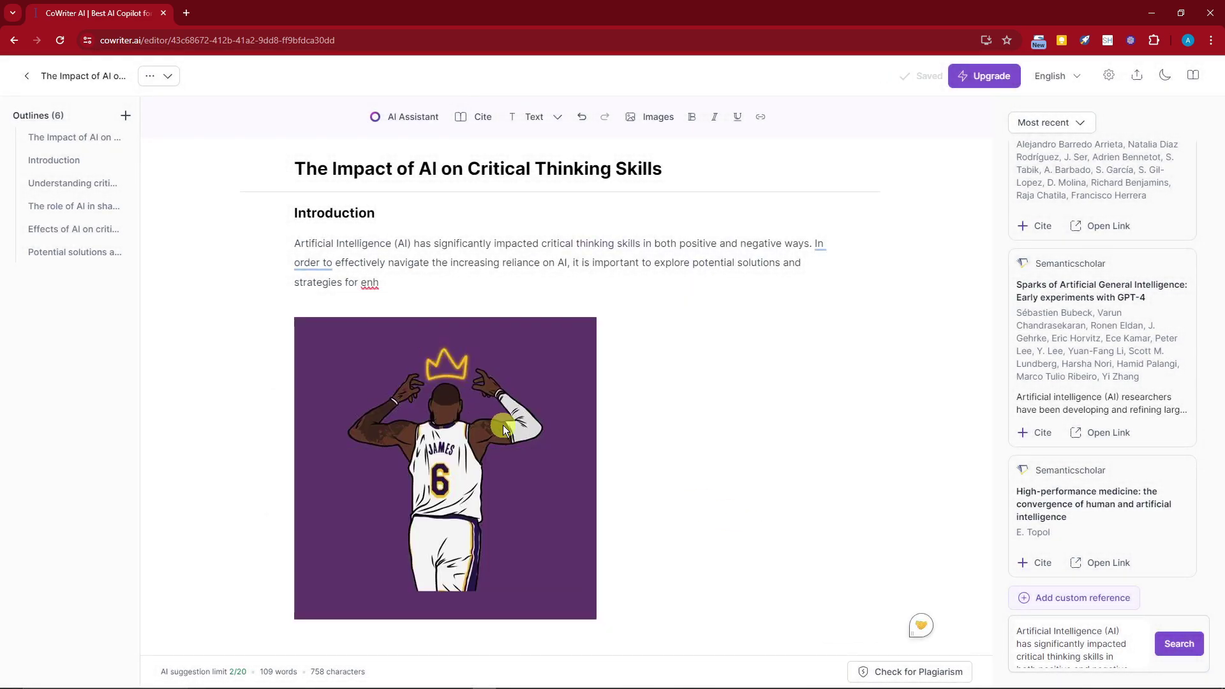
Accept an AI-written paragraph under Understanding critical thinking skills.
scroll(496, 373, "down", 2)
scroll(496, 373, "up", 3)
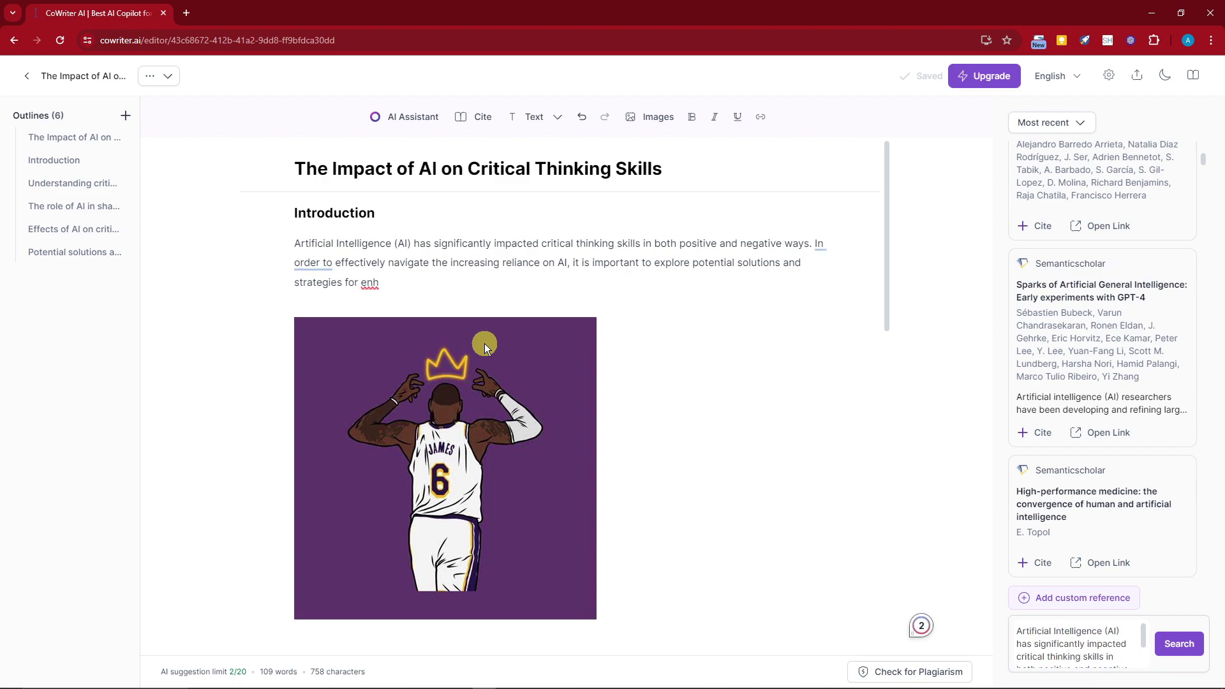
scroll(485, 344, "down", 1)
scroll(481, 340, "down", 6)
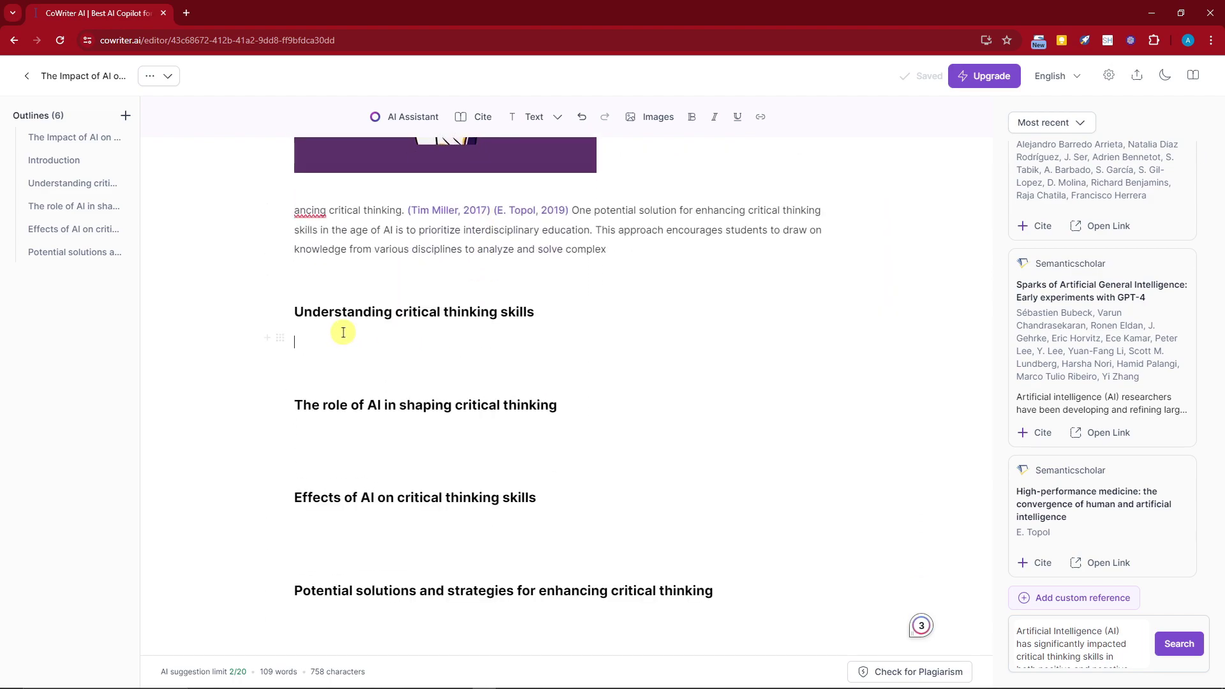
left_click(345, 342)
left_click(323, 438)
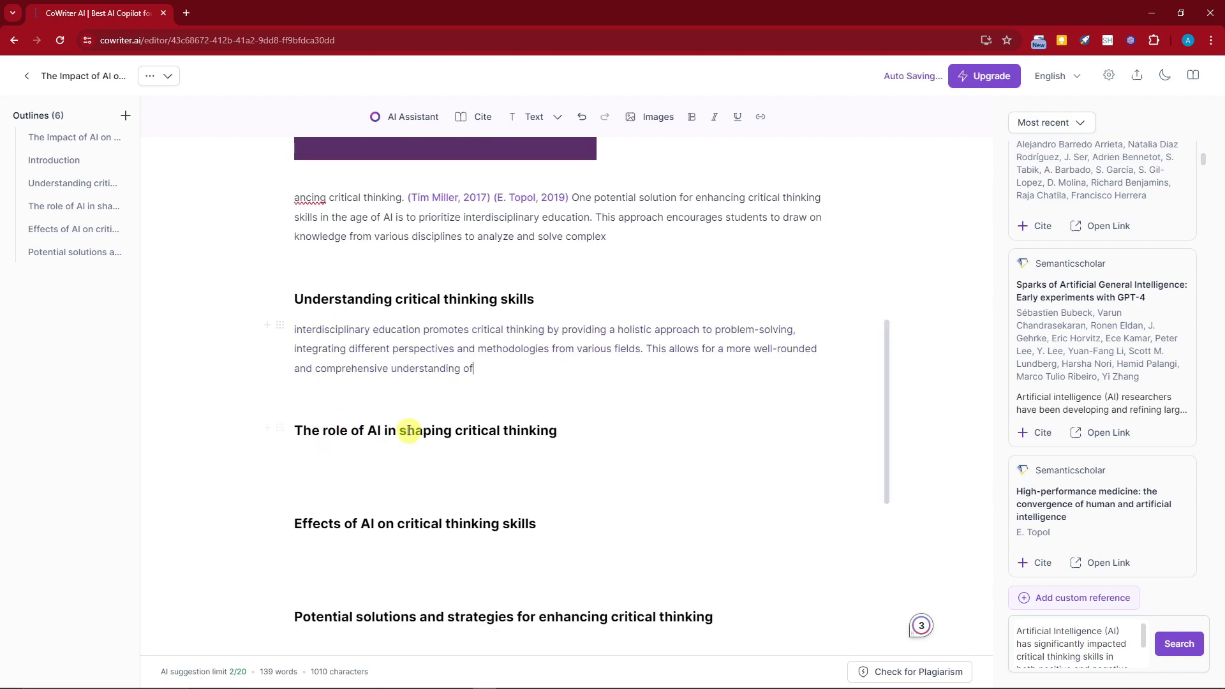
Accept AI-written paragraphs for The role of AI and Effects of AI on critical thinking skills.
scroll(408, 421, "down", 2)
left_click(325, 349)
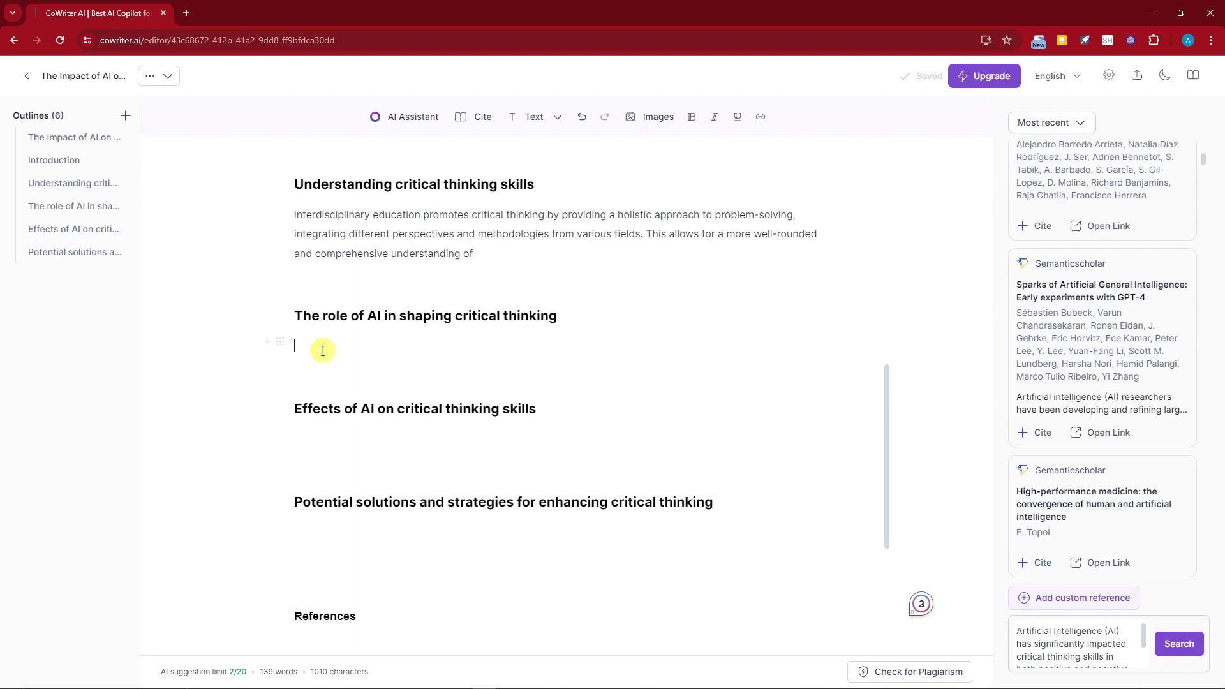
left_click(321, 402)
scroll(393, 325, "down", 2)
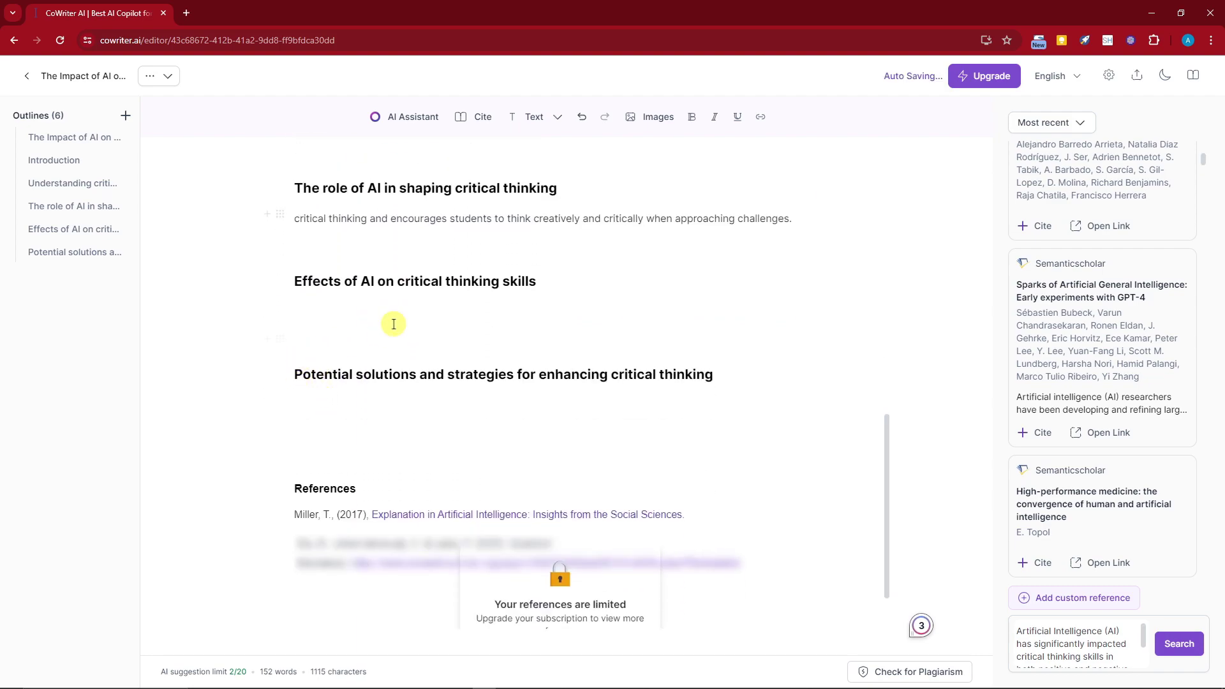
left_click(393, 324)
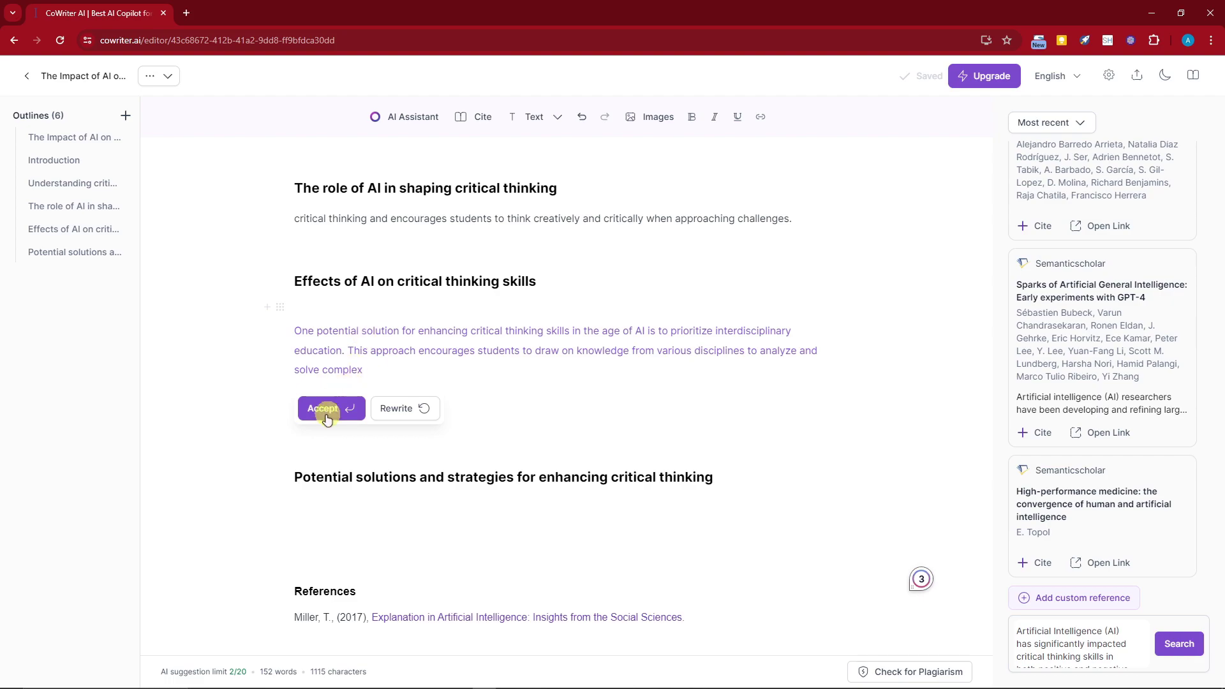
left_click(326, 412)
scroll(433, 357, "down", 2)
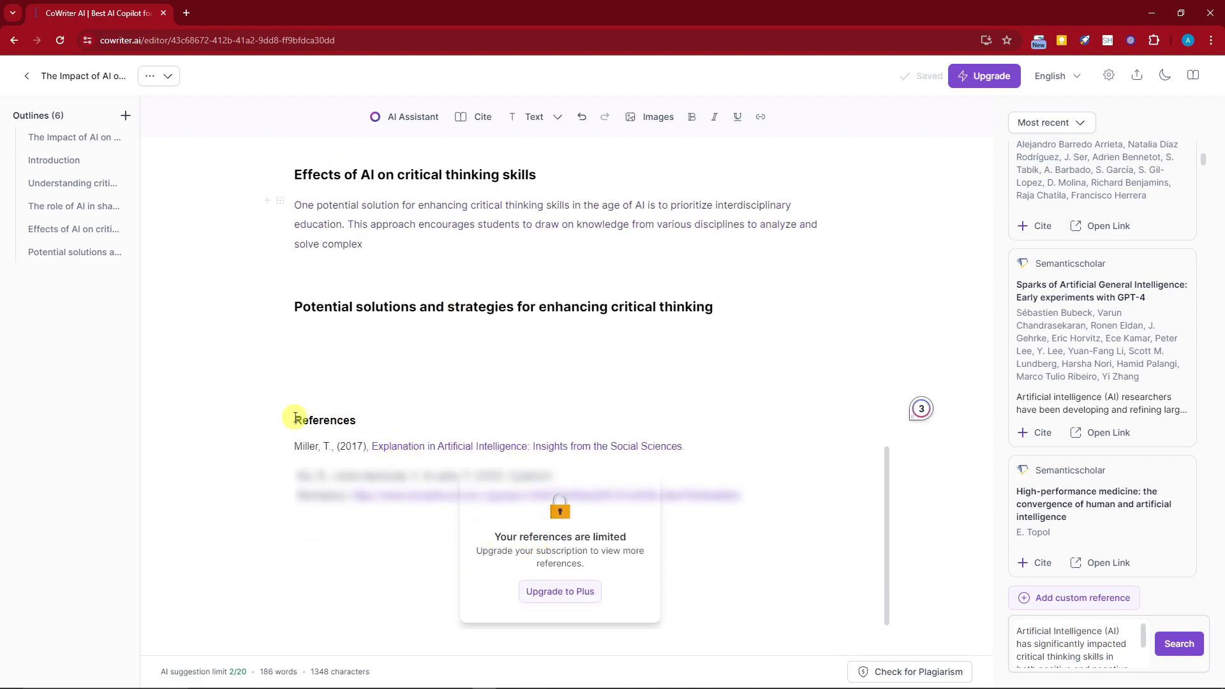
Select the References heading and start a new line below it for the 2017 and 2019 citations.
left_click_drag(296, 419, 363, 427)
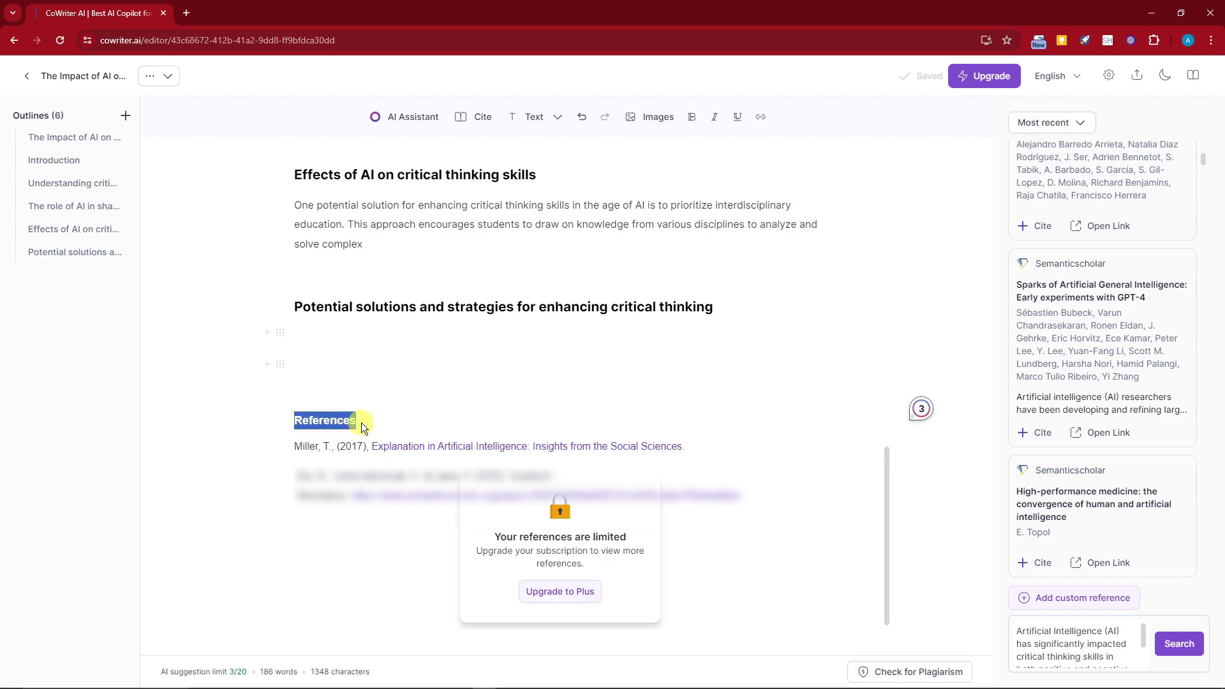
left_click(334, 354)
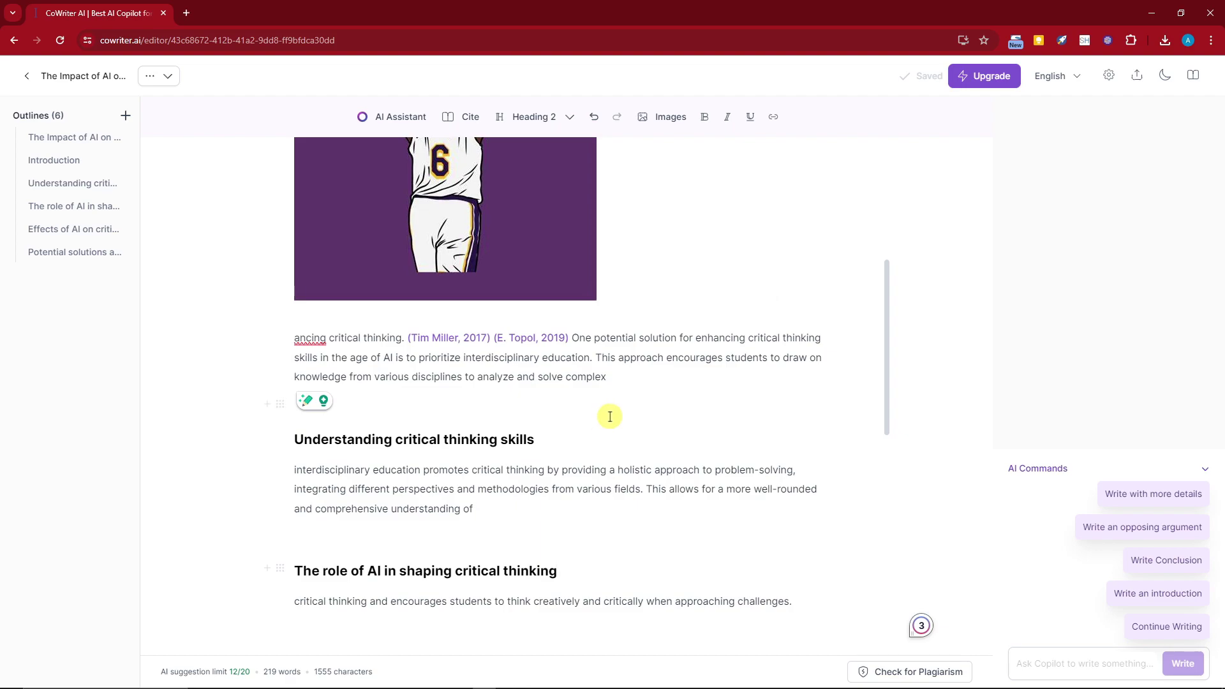
Rewrite the Effects section's opening sentence with Simplify > Academically and add it to the essay.
scroll(591, 437, "down", 2)
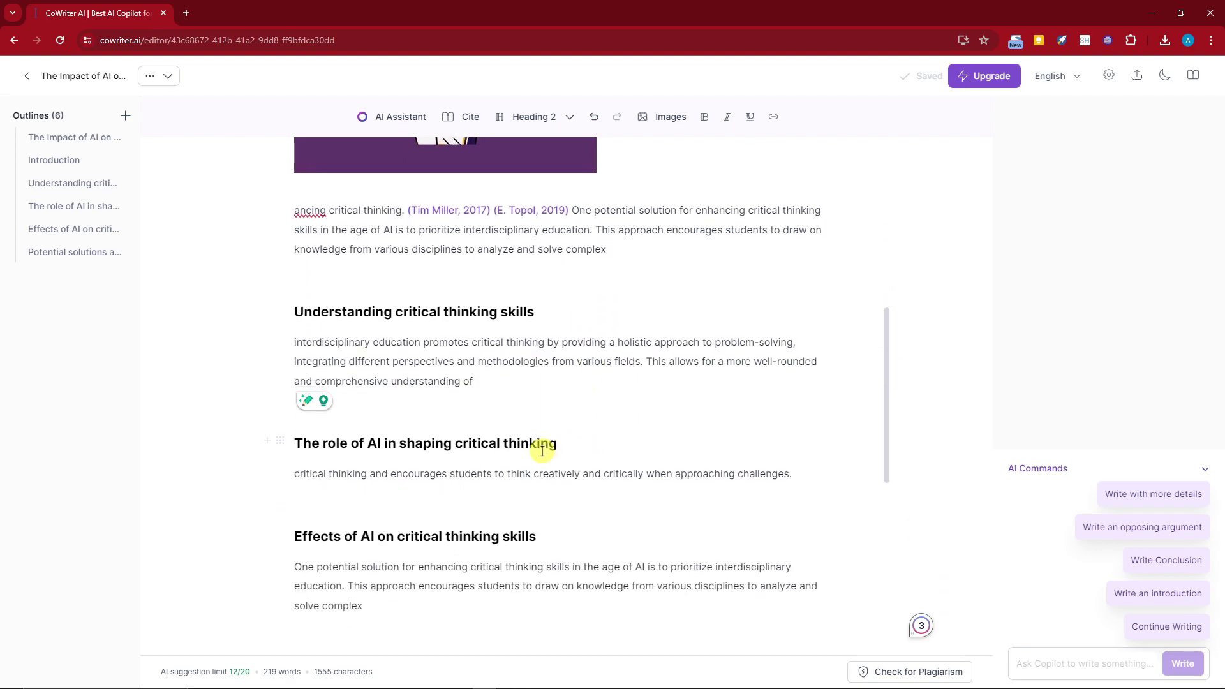
double_click(303, 567)
left_click(342, 569)
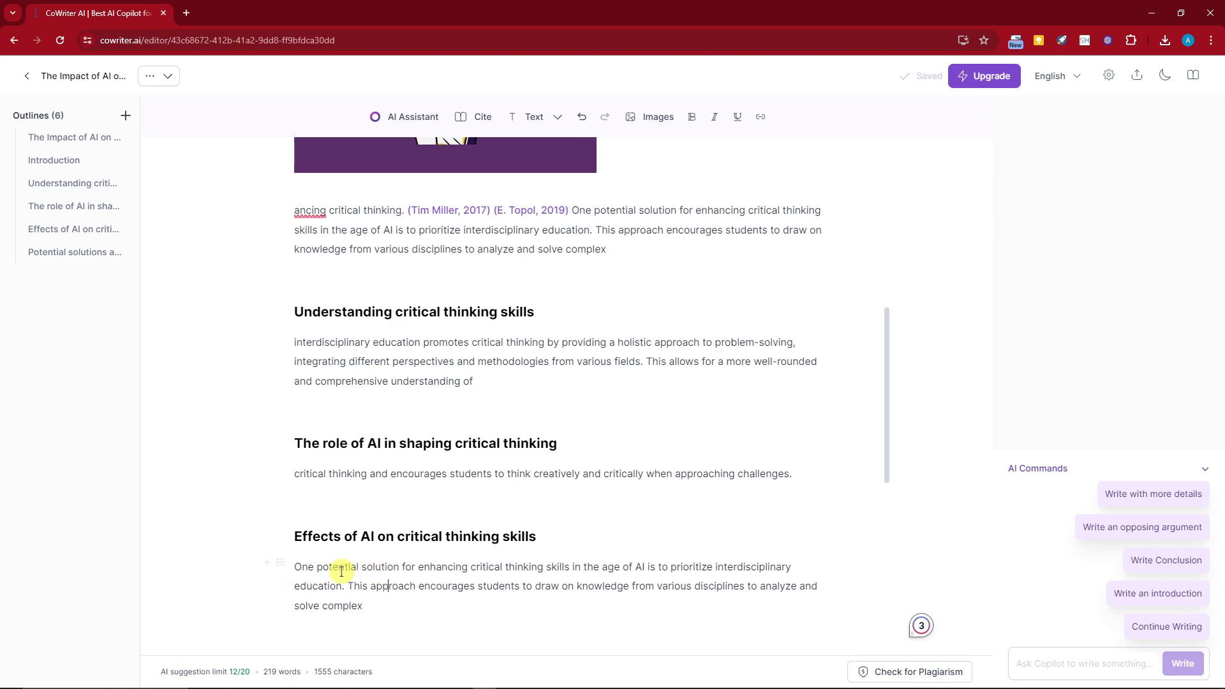
left_click_drag(297, 565, 344, 586)
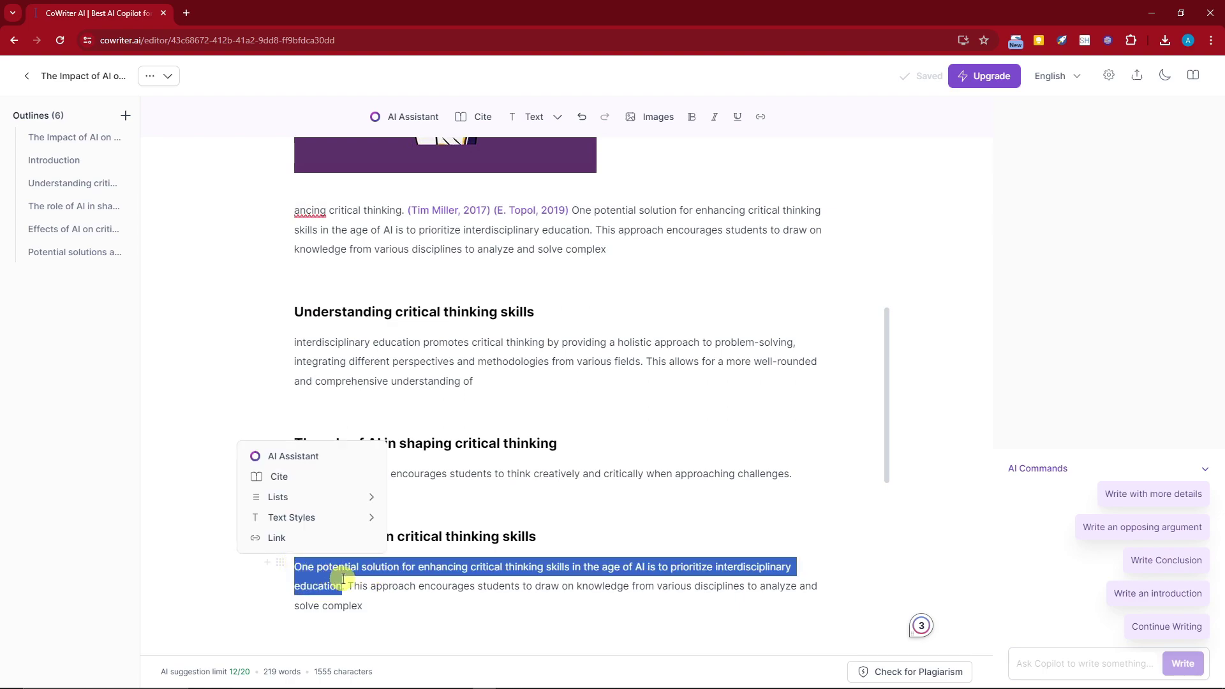
left_click(309, 455)
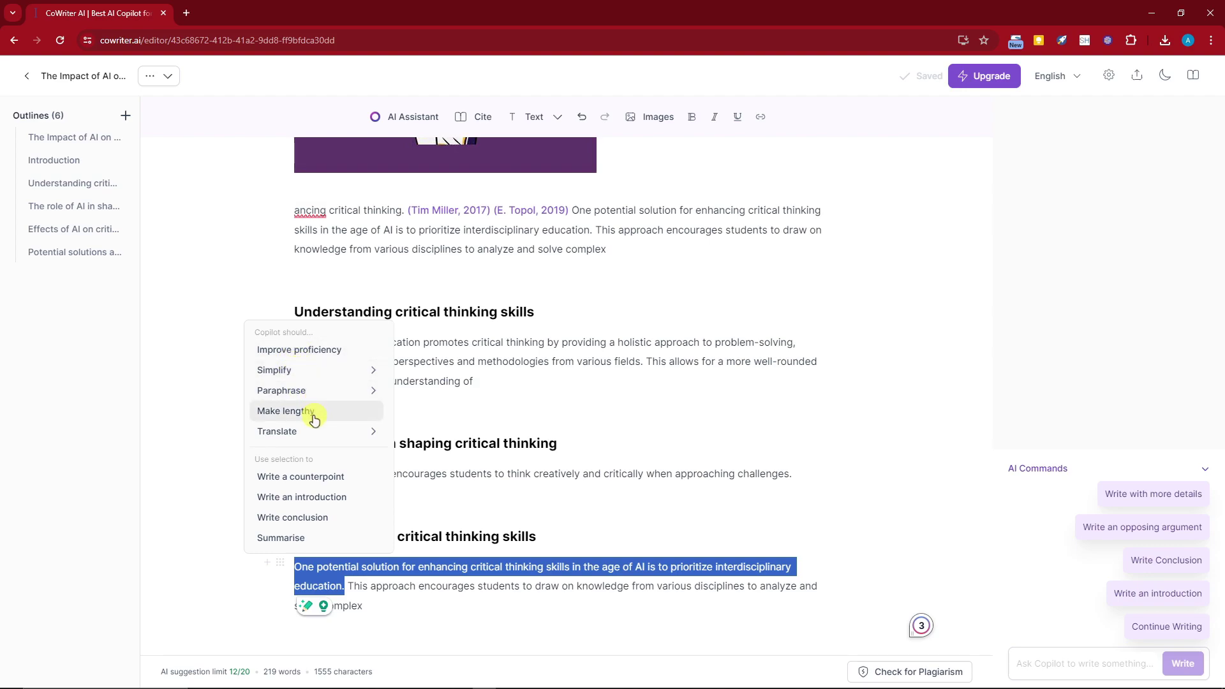
left_click(320, 370)
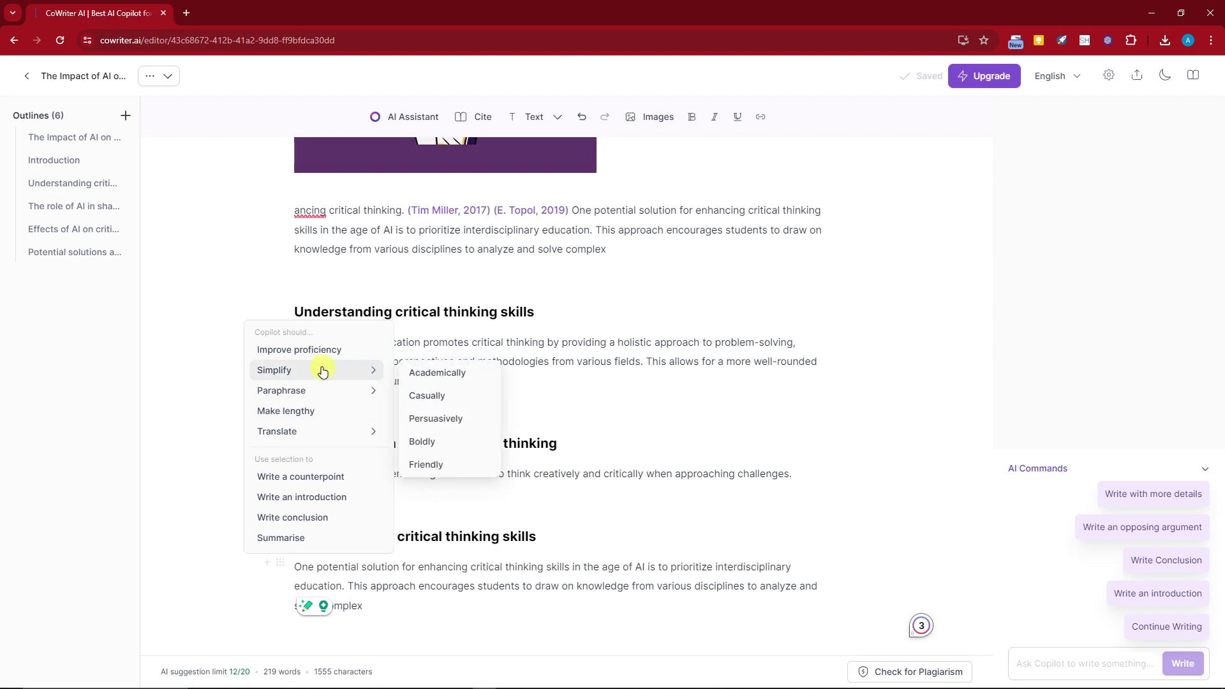
left_click(443, 375)
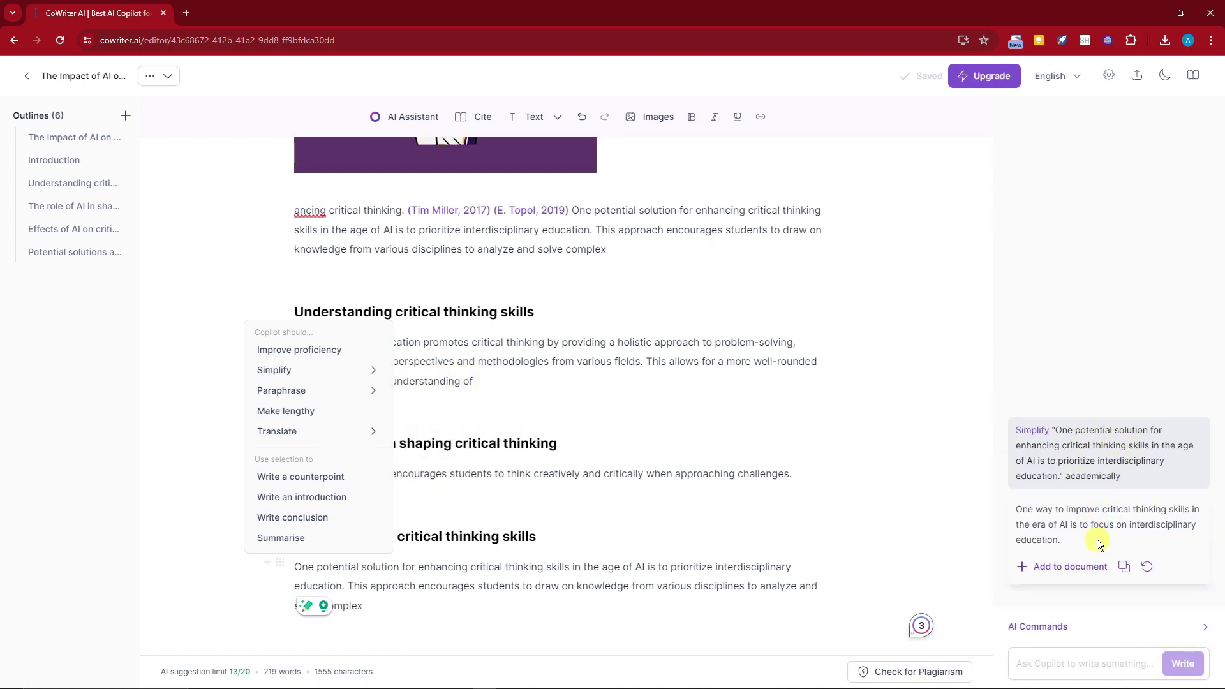
left_click(1045, 566)
left_click(596, 543)
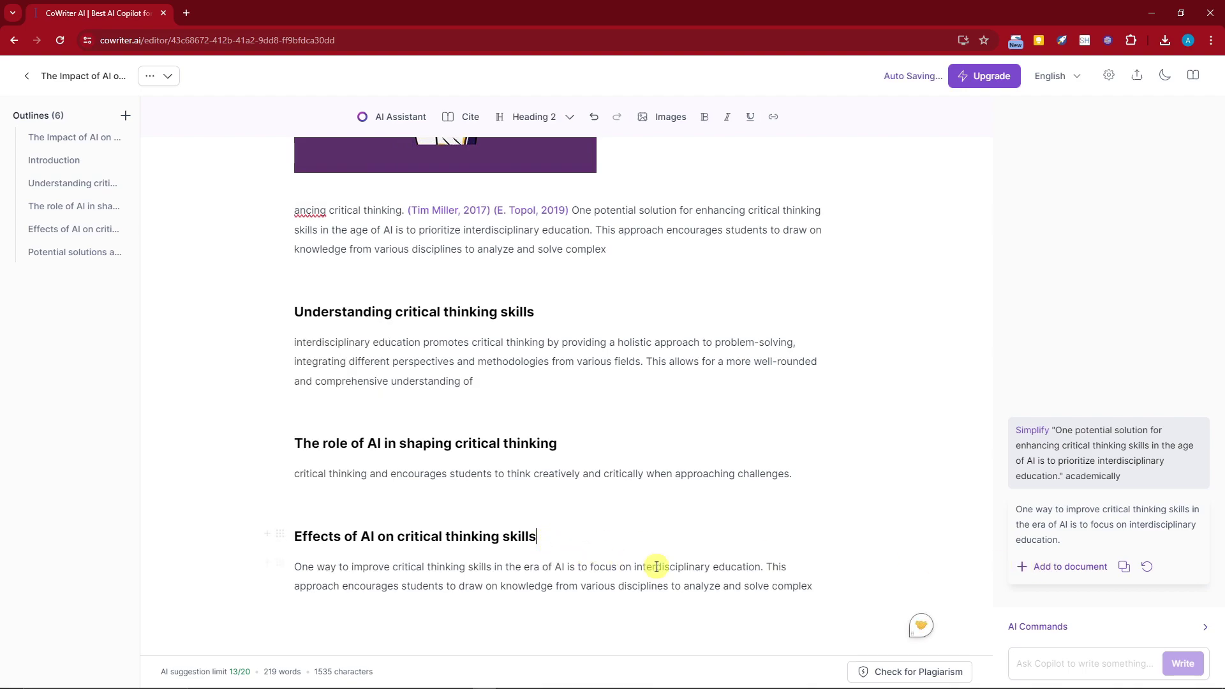
left_click_drag(819, 587, 300, 568)
left_click(353, 565)
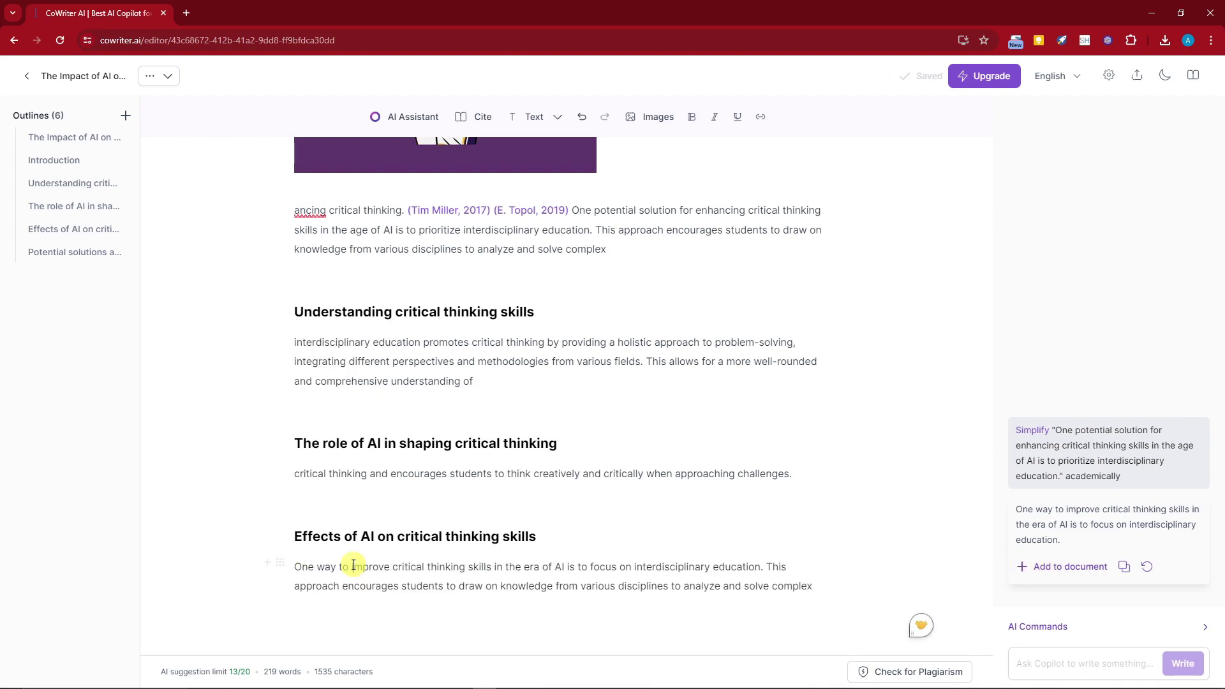
Search stock images for 'Artifical intelligence' and import the chess photo into the essay.
scroll(312, 562, "down", 2)
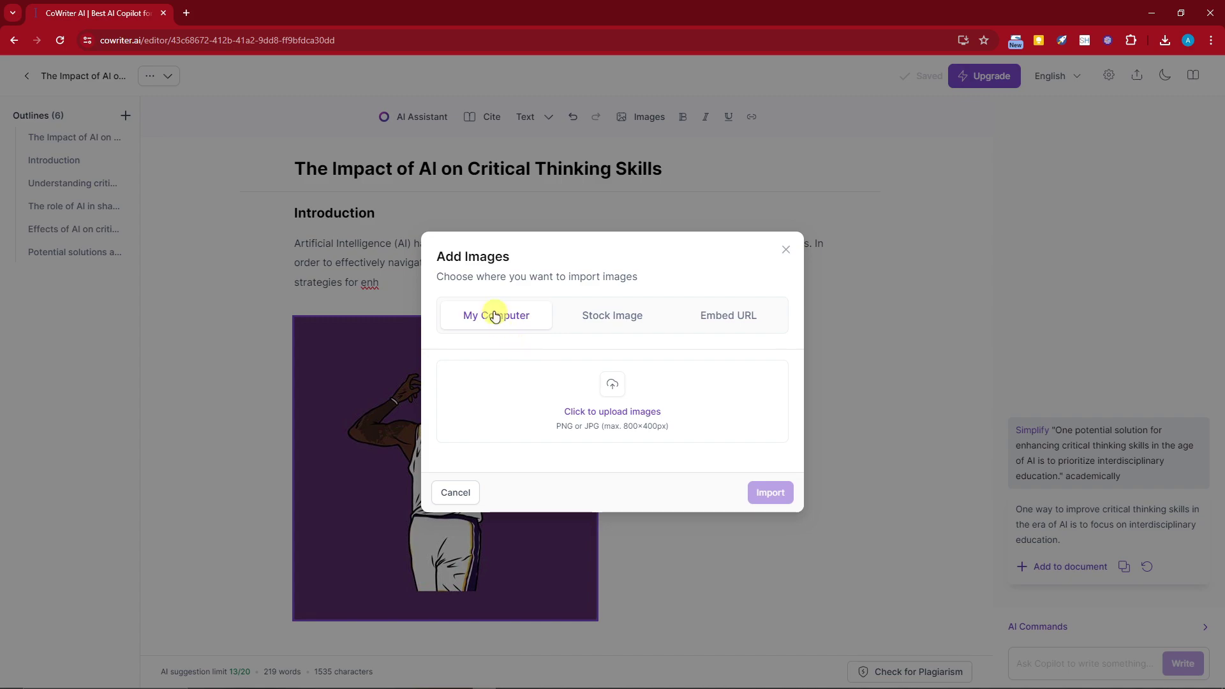
left_click(751, 324)
left_click(623, 351)
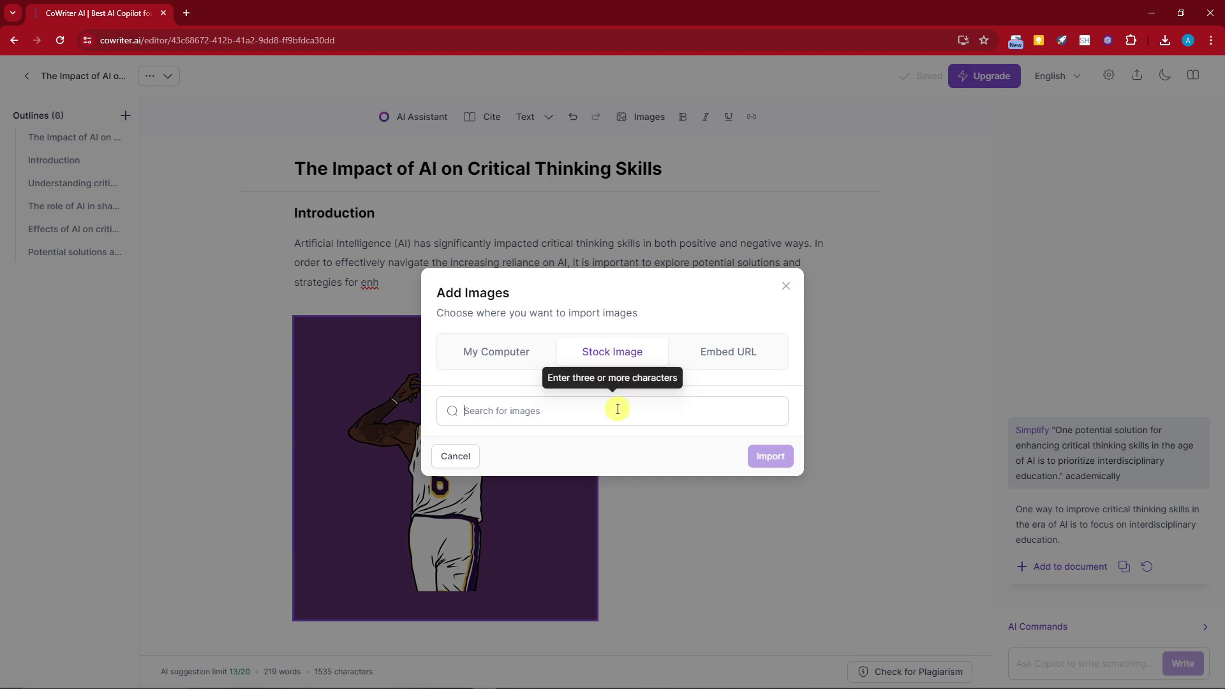
type("Artifical")
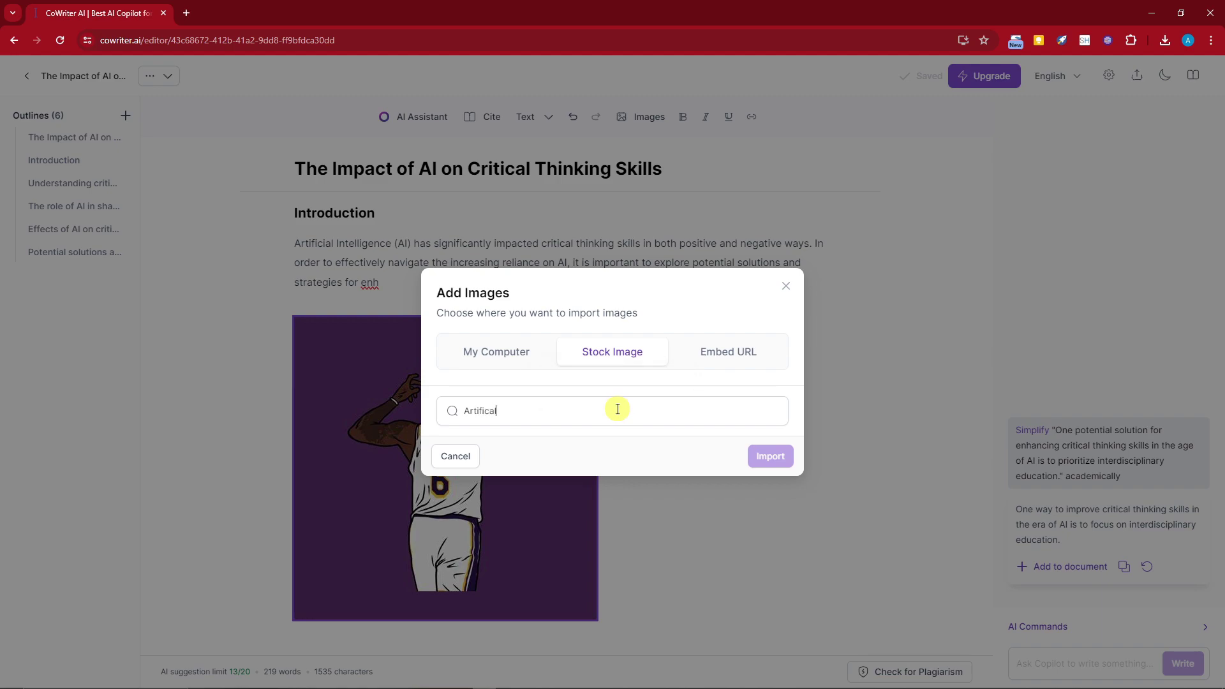
type(" intelligence")
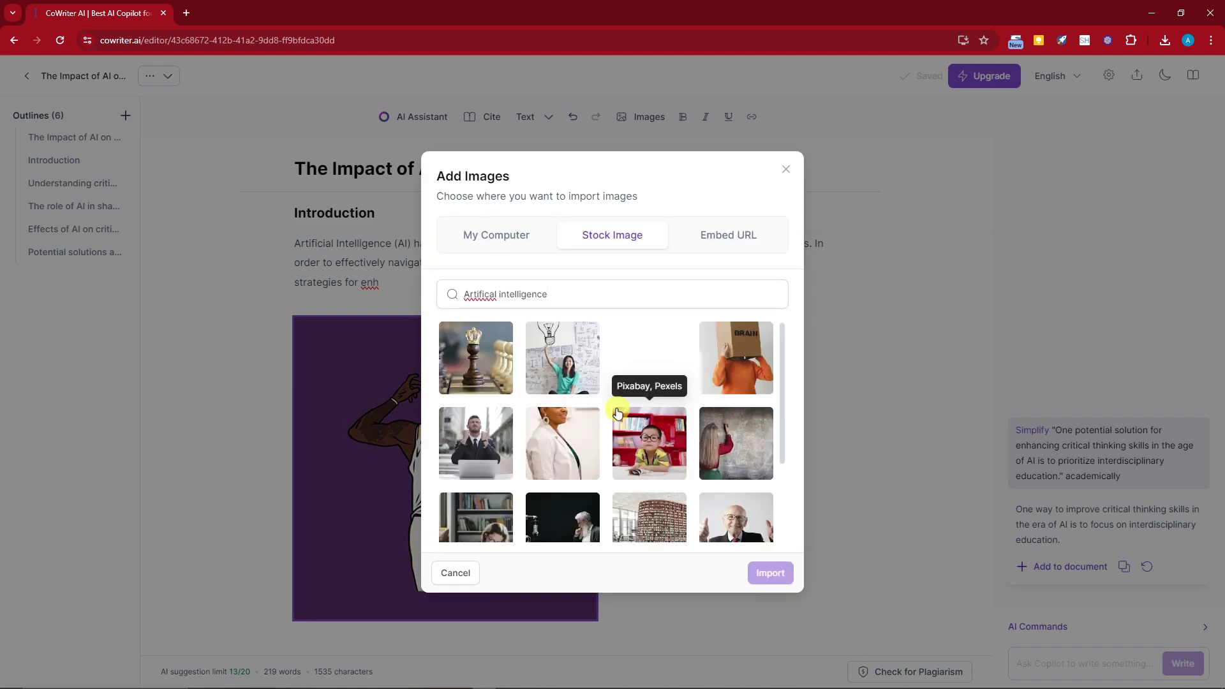
scroll(617, 421, "down", 2)
scroll(727, 486, "up", 2)
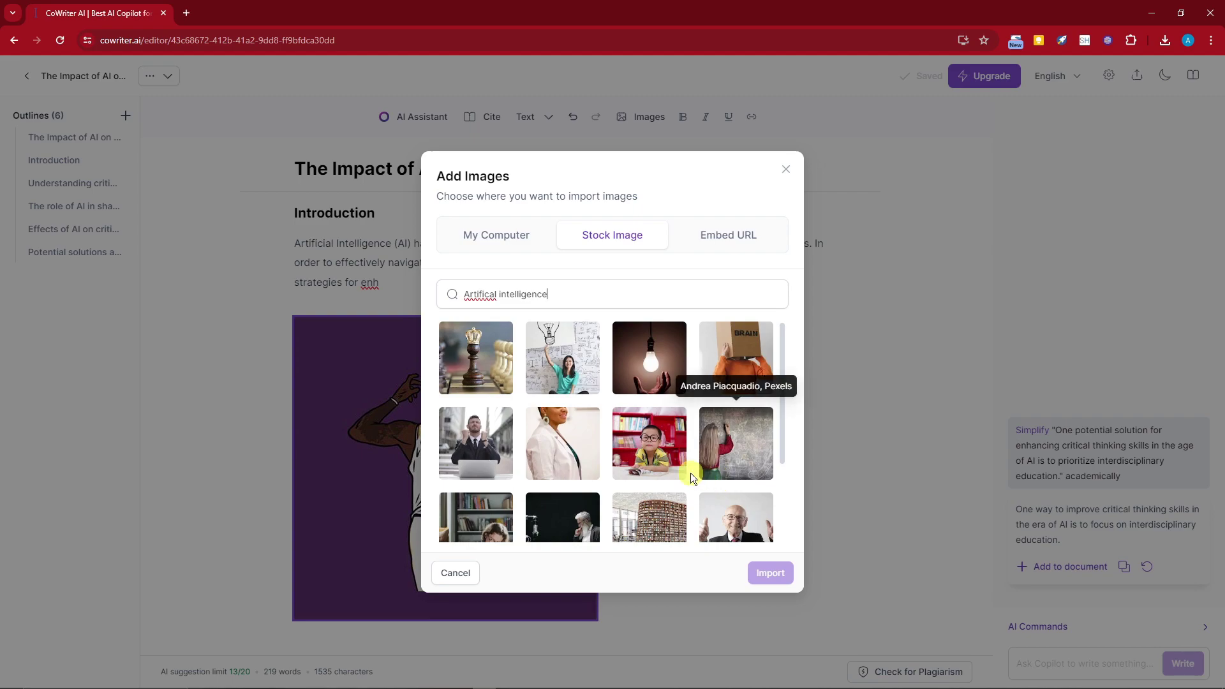
left_click(478, 361)
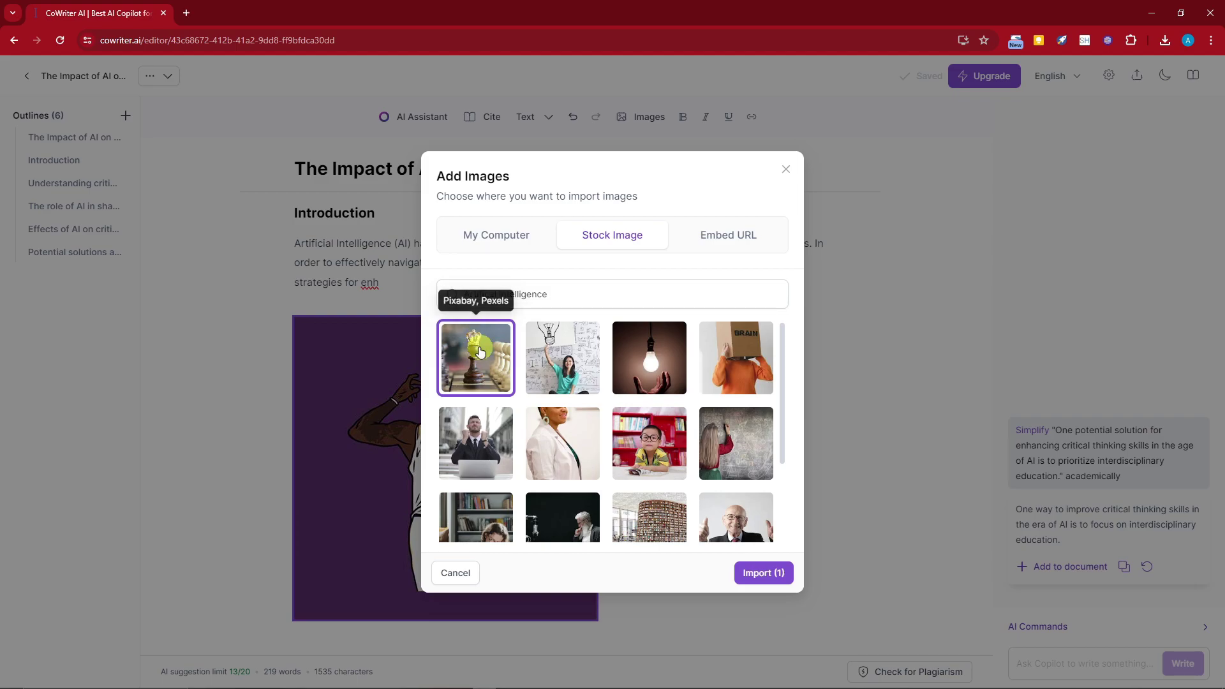
left_click(763, 573)
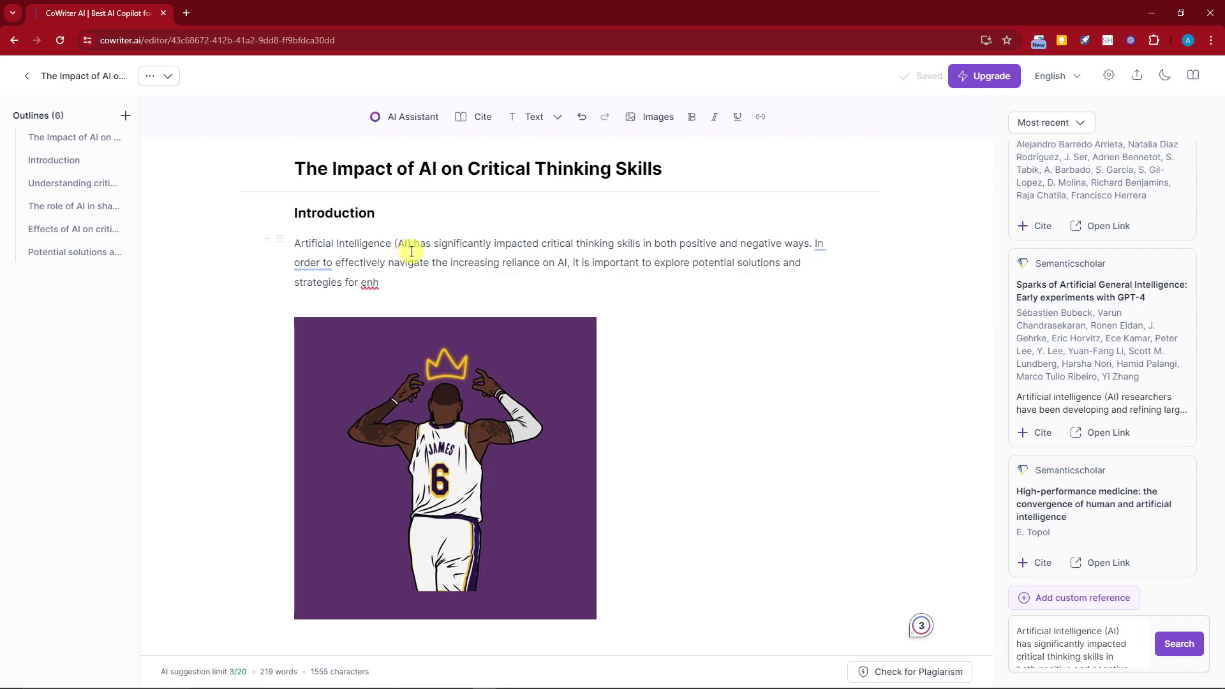
Reopen the AI commands side panel and check the word 'skills' in the introduction.
left_click(411, 120)
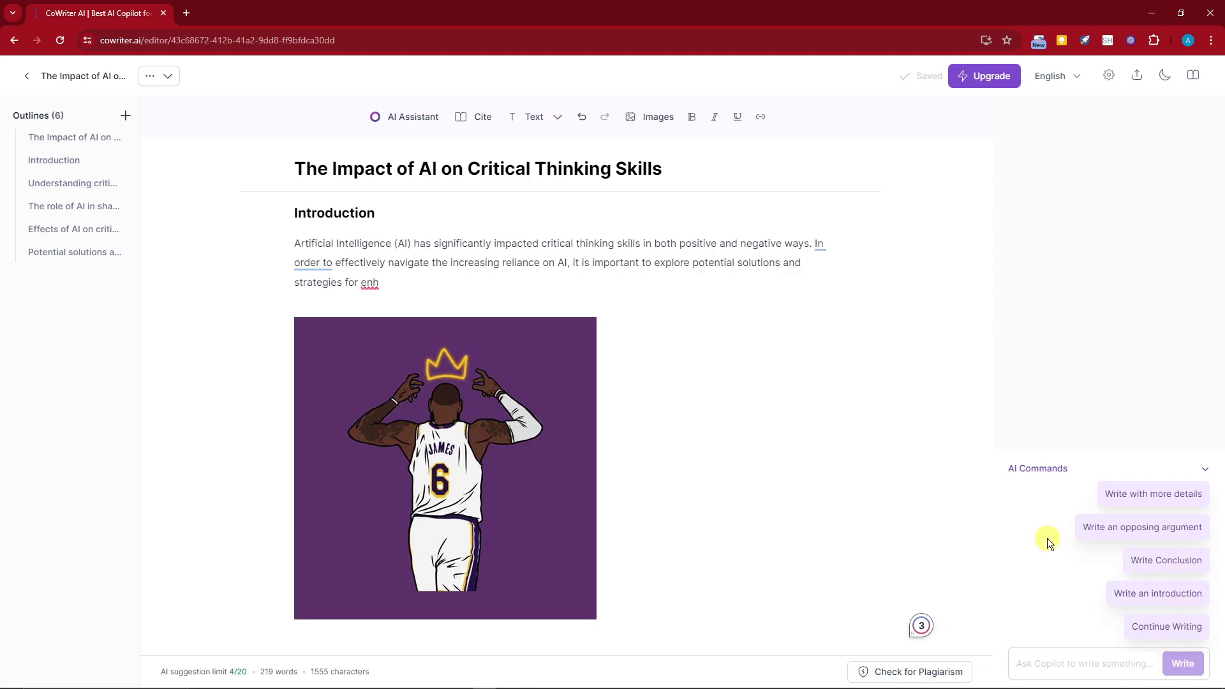
left_click_drag(468, 243, 497, 243)
double_click(628, 243)
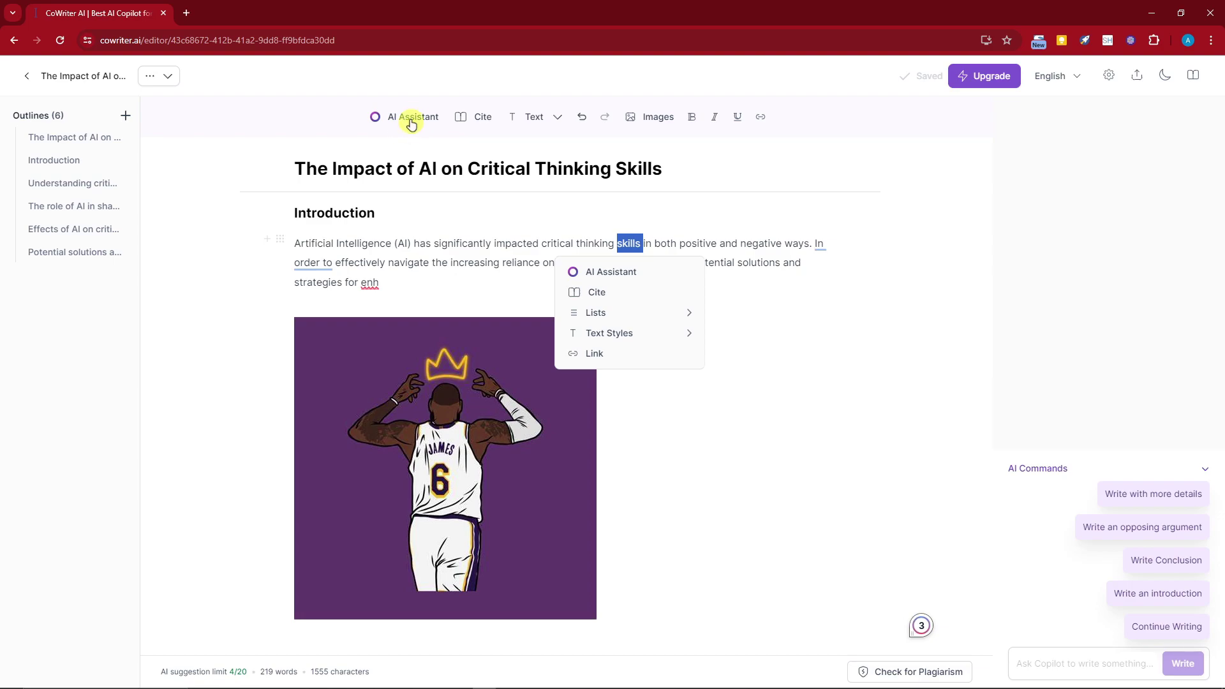
left_click(477, 172)
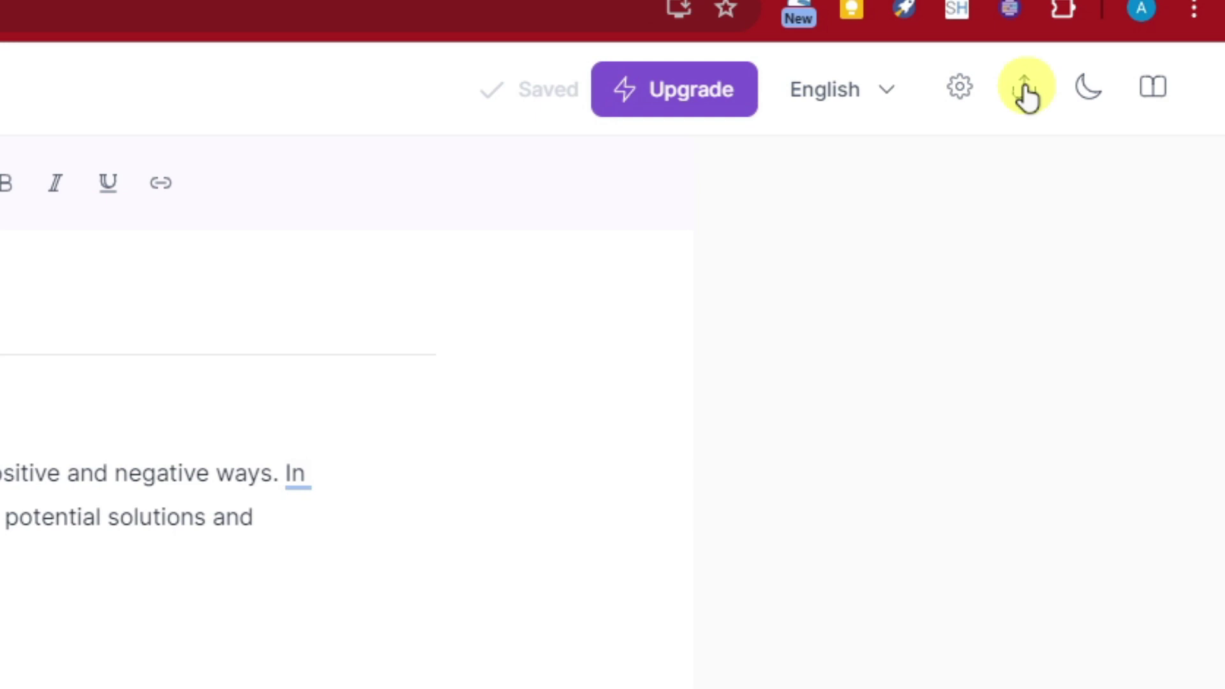
Download the essay as a PDF file.
left_click(1025, 90)
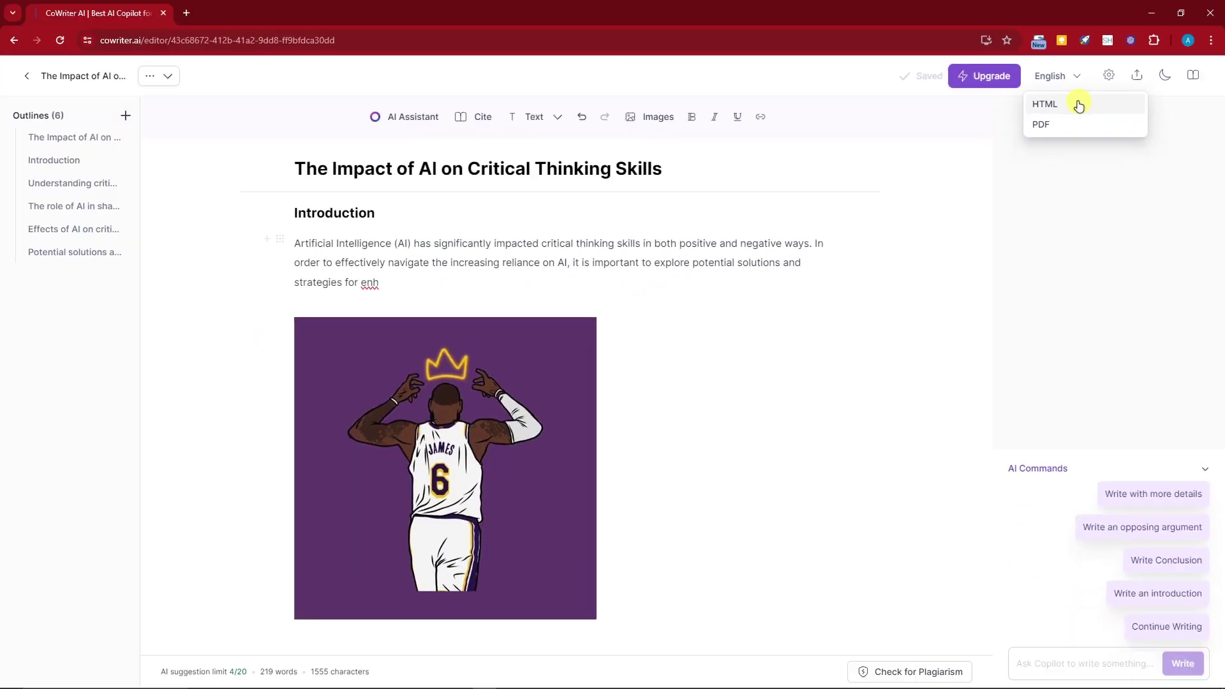
left_click(1045, 128)
mouse_move(1131, 84)
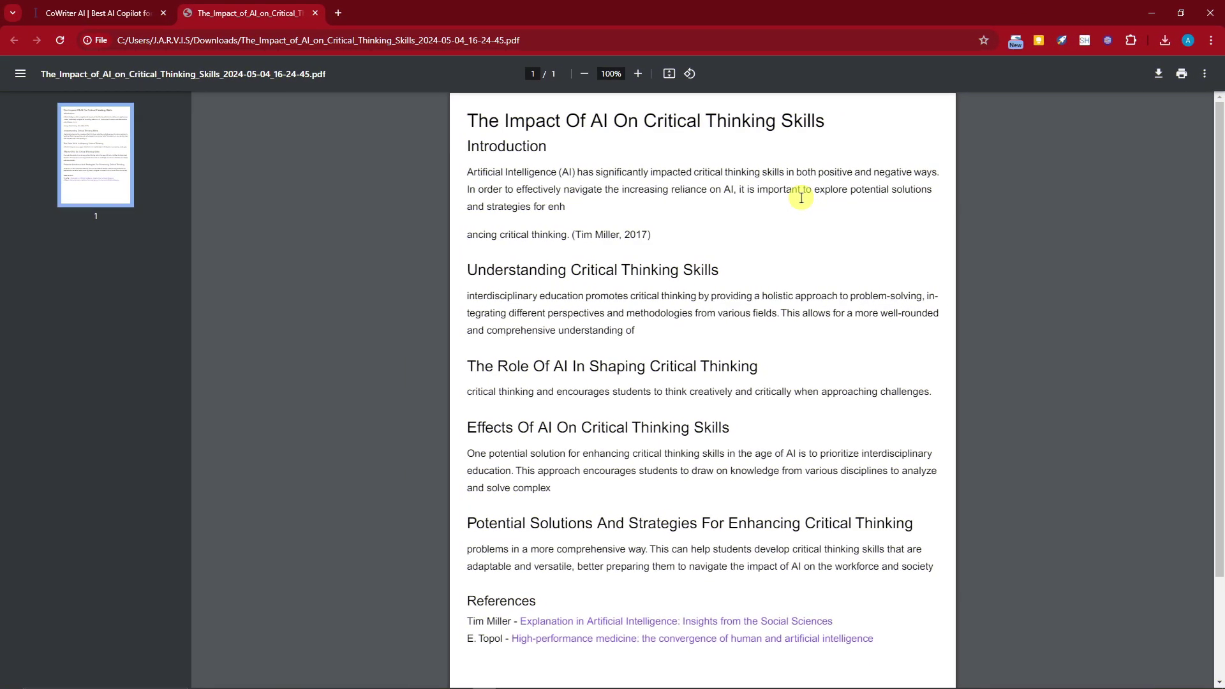
Scroll through the exported PDF to review its sections and references.
scroll(559, 271, "down", 2)
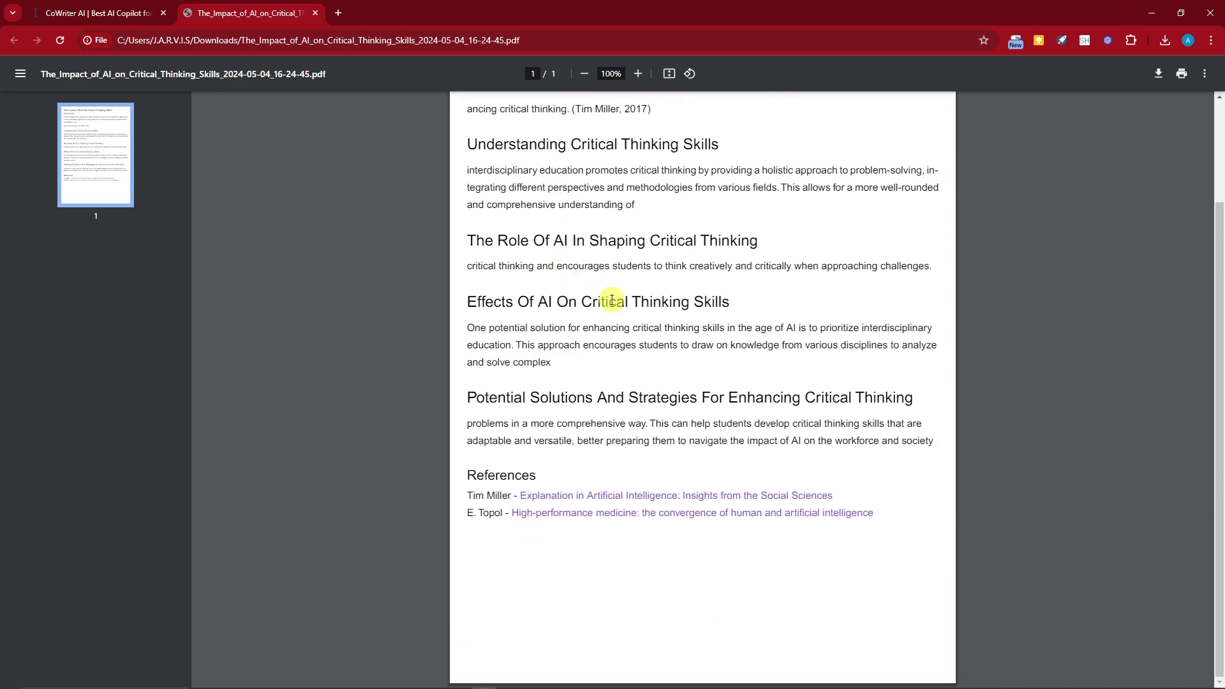
scroll(612, 300, "up", 2)
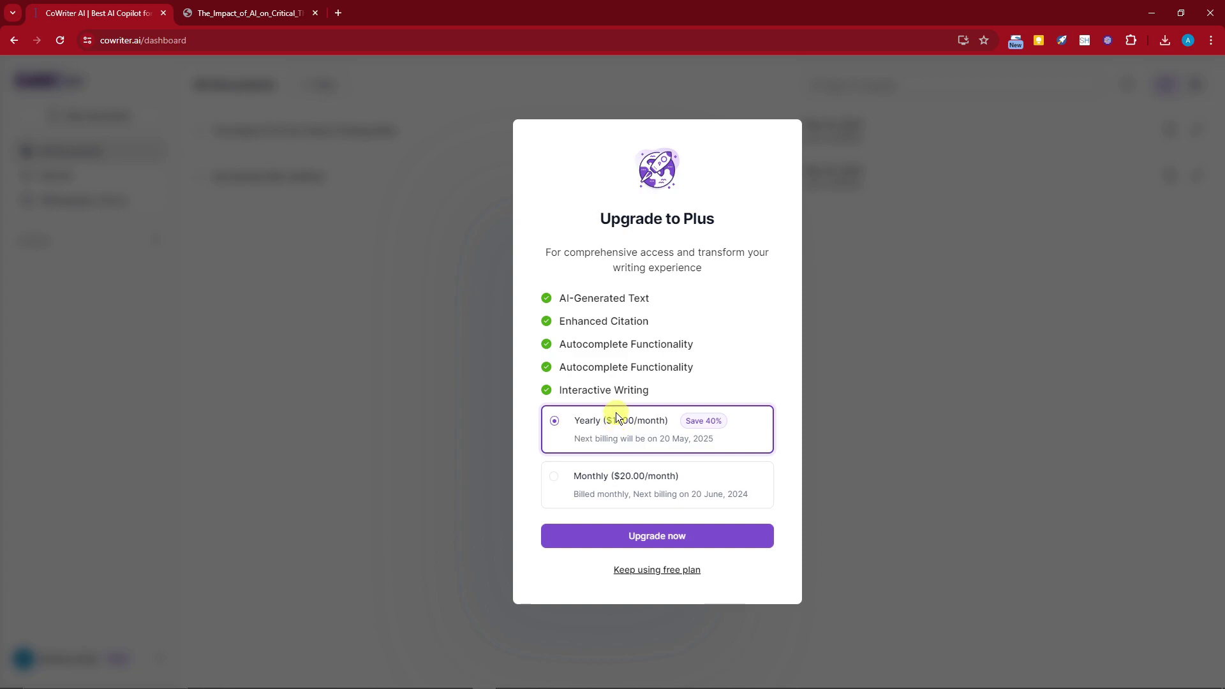
Highlight the Yearly plan's $11.00/month price in the Upgrade to Plus offer.
left_click_drag(576, 421, 663, 421)
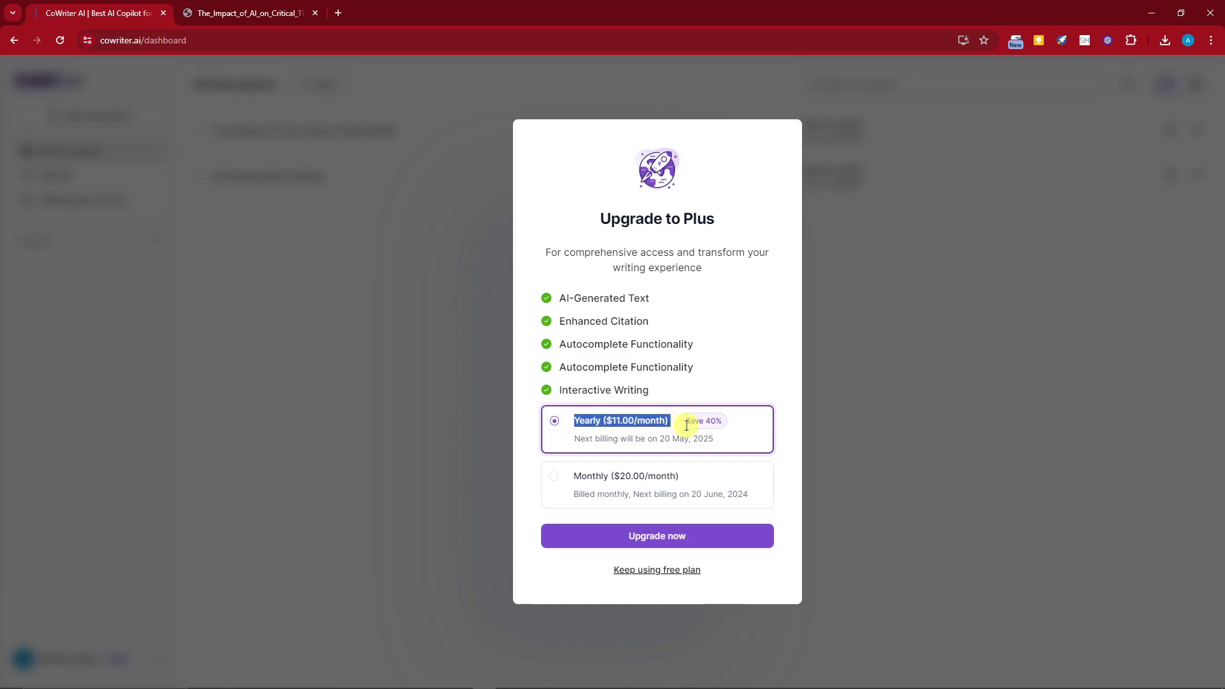